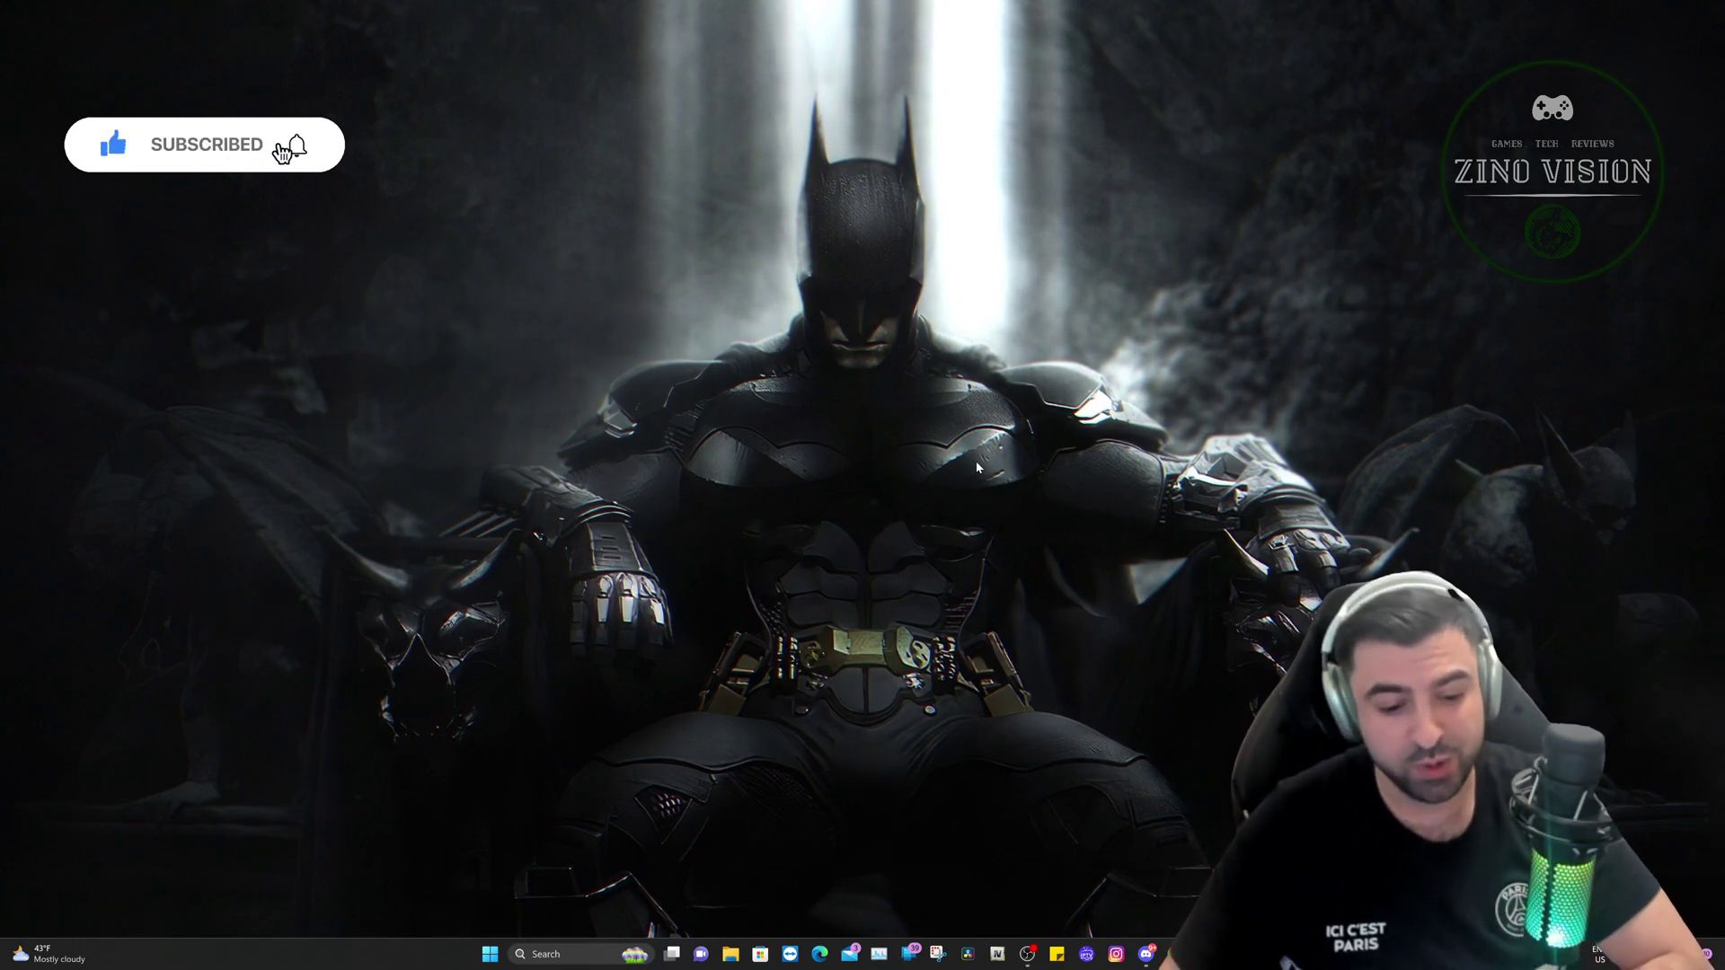
Step: Launch Run from the taskbar search, centre the dialog, and paste %appdata% as the location
click(566, 955)
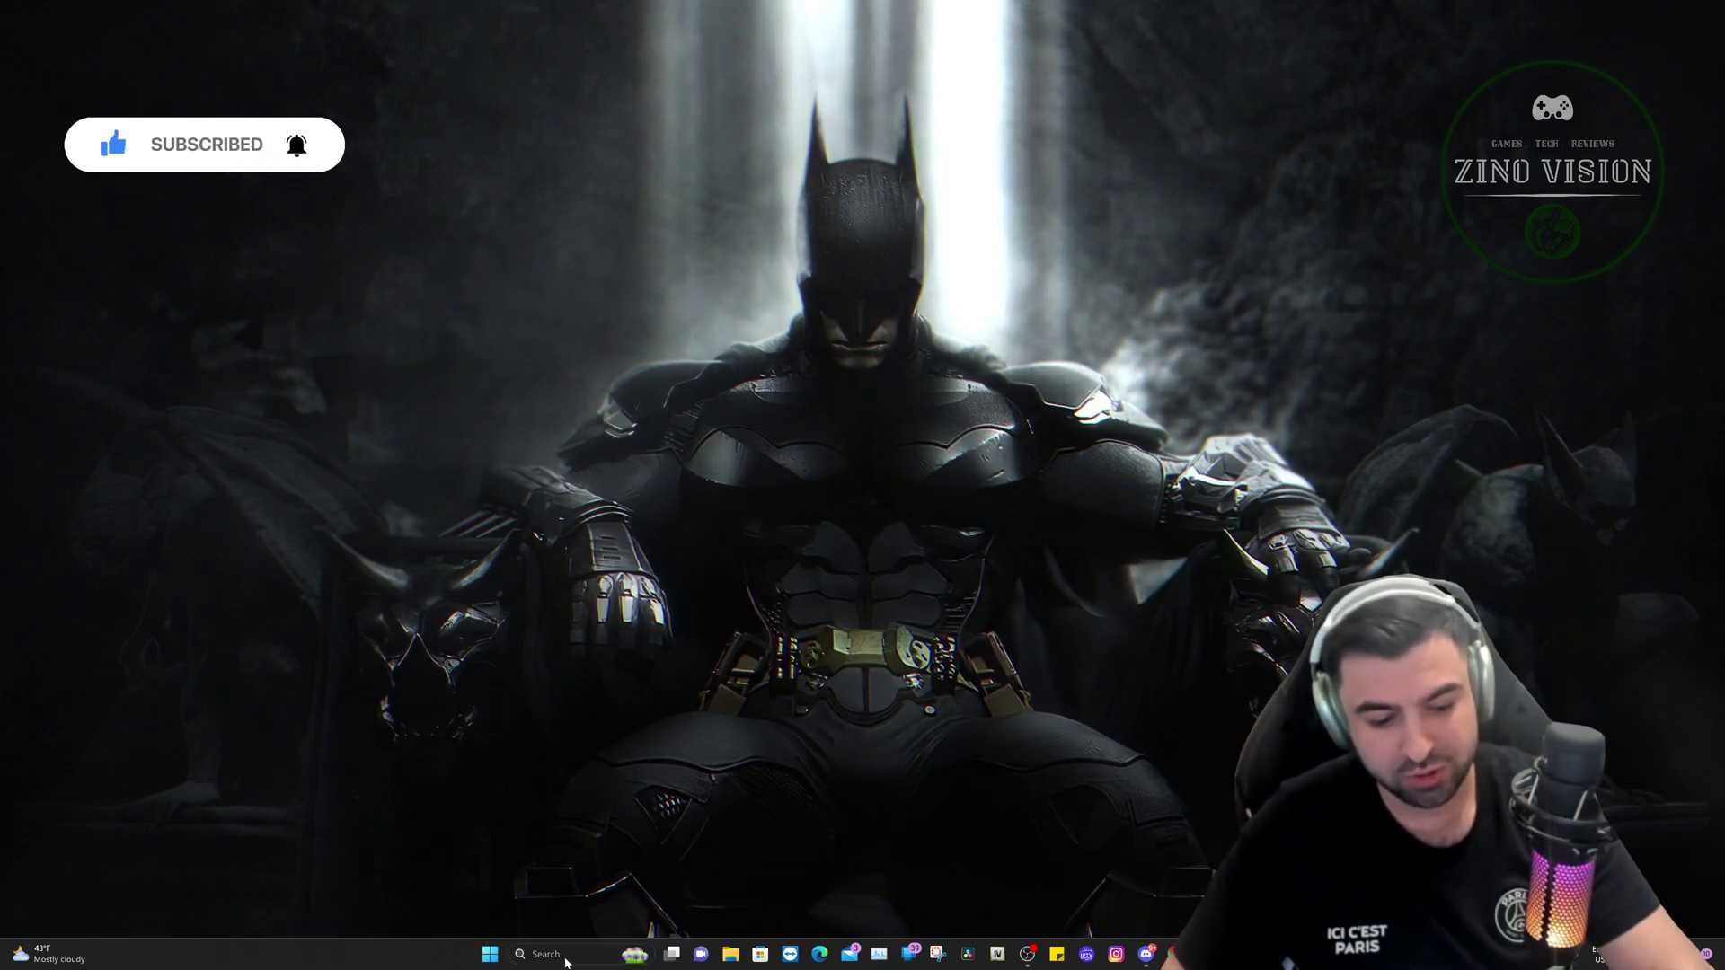
text(run)
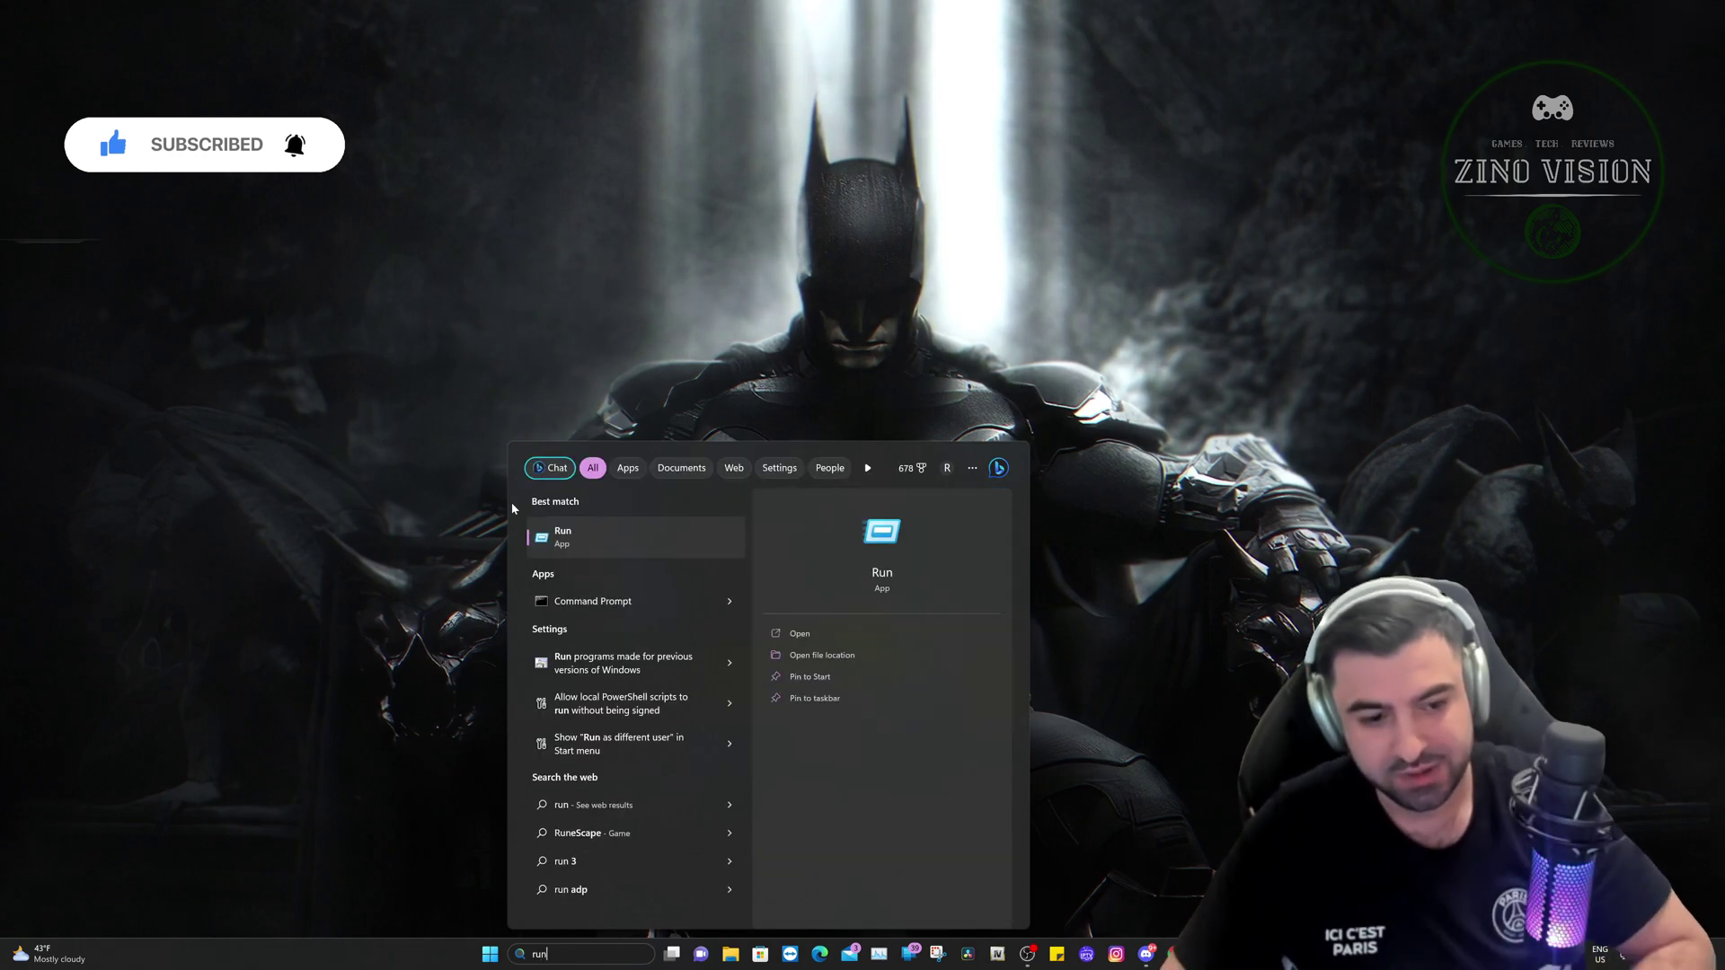
click(613, 545)
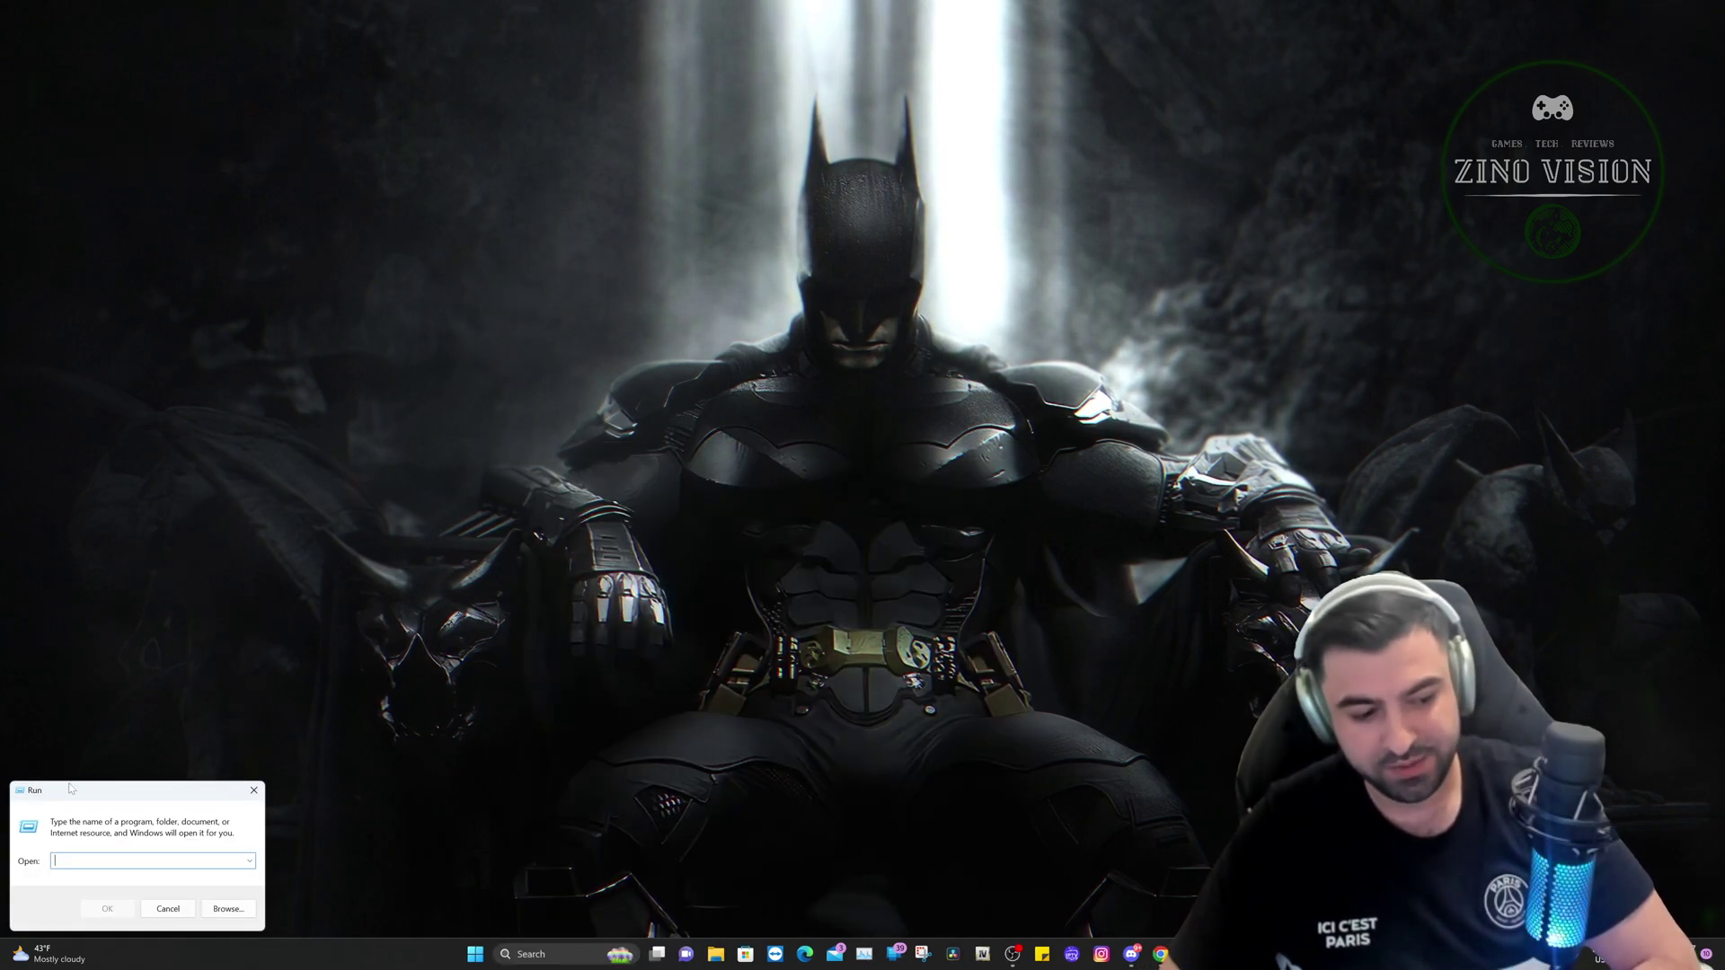
drag(70, 788, 716, 462)
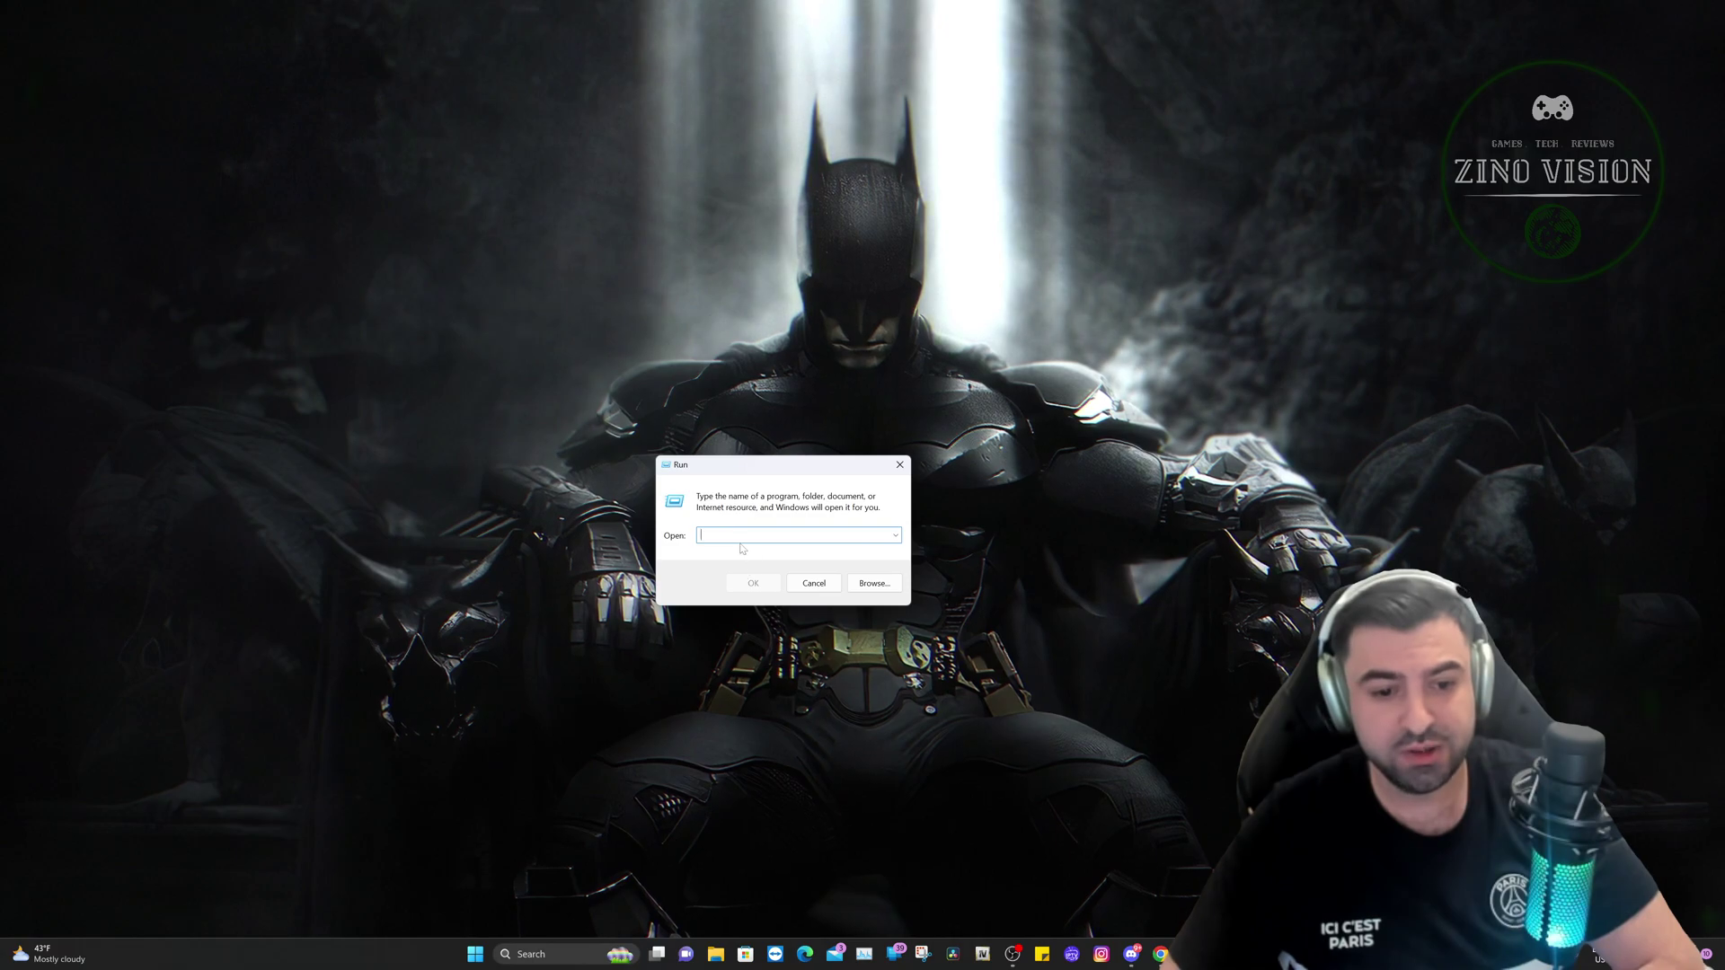
text(%appdata%)
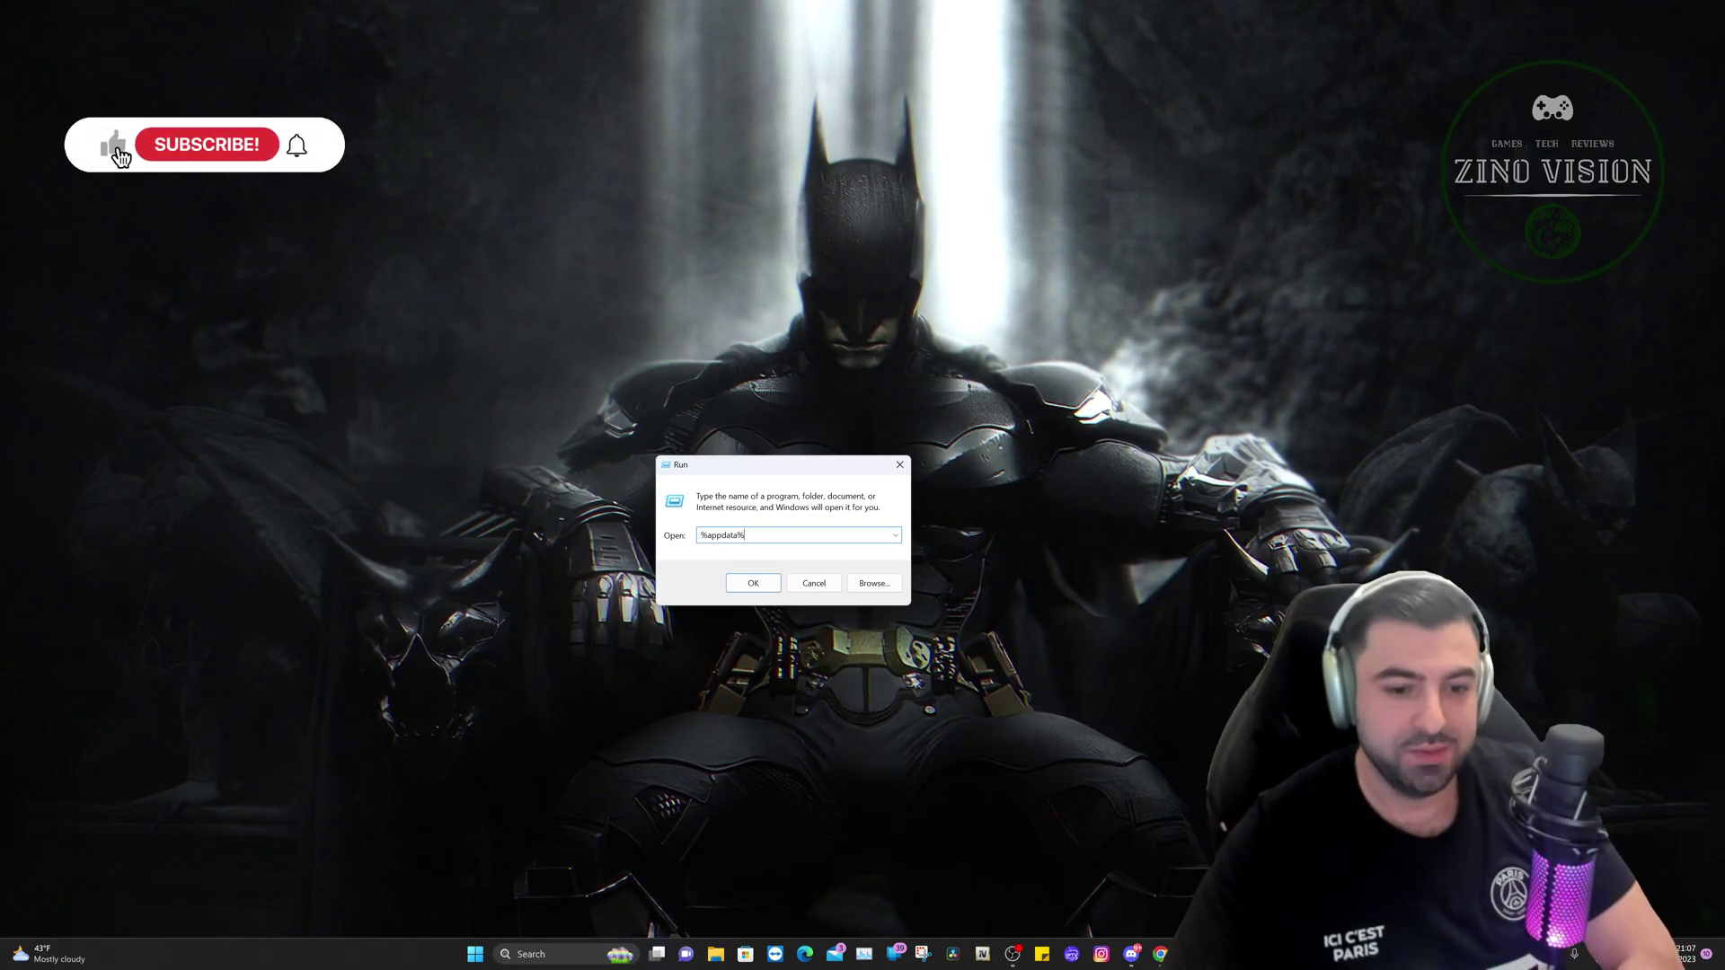
Step: Open %appdata% (Roaming), then go up to AppData and into the Local folder
click(752, 583)
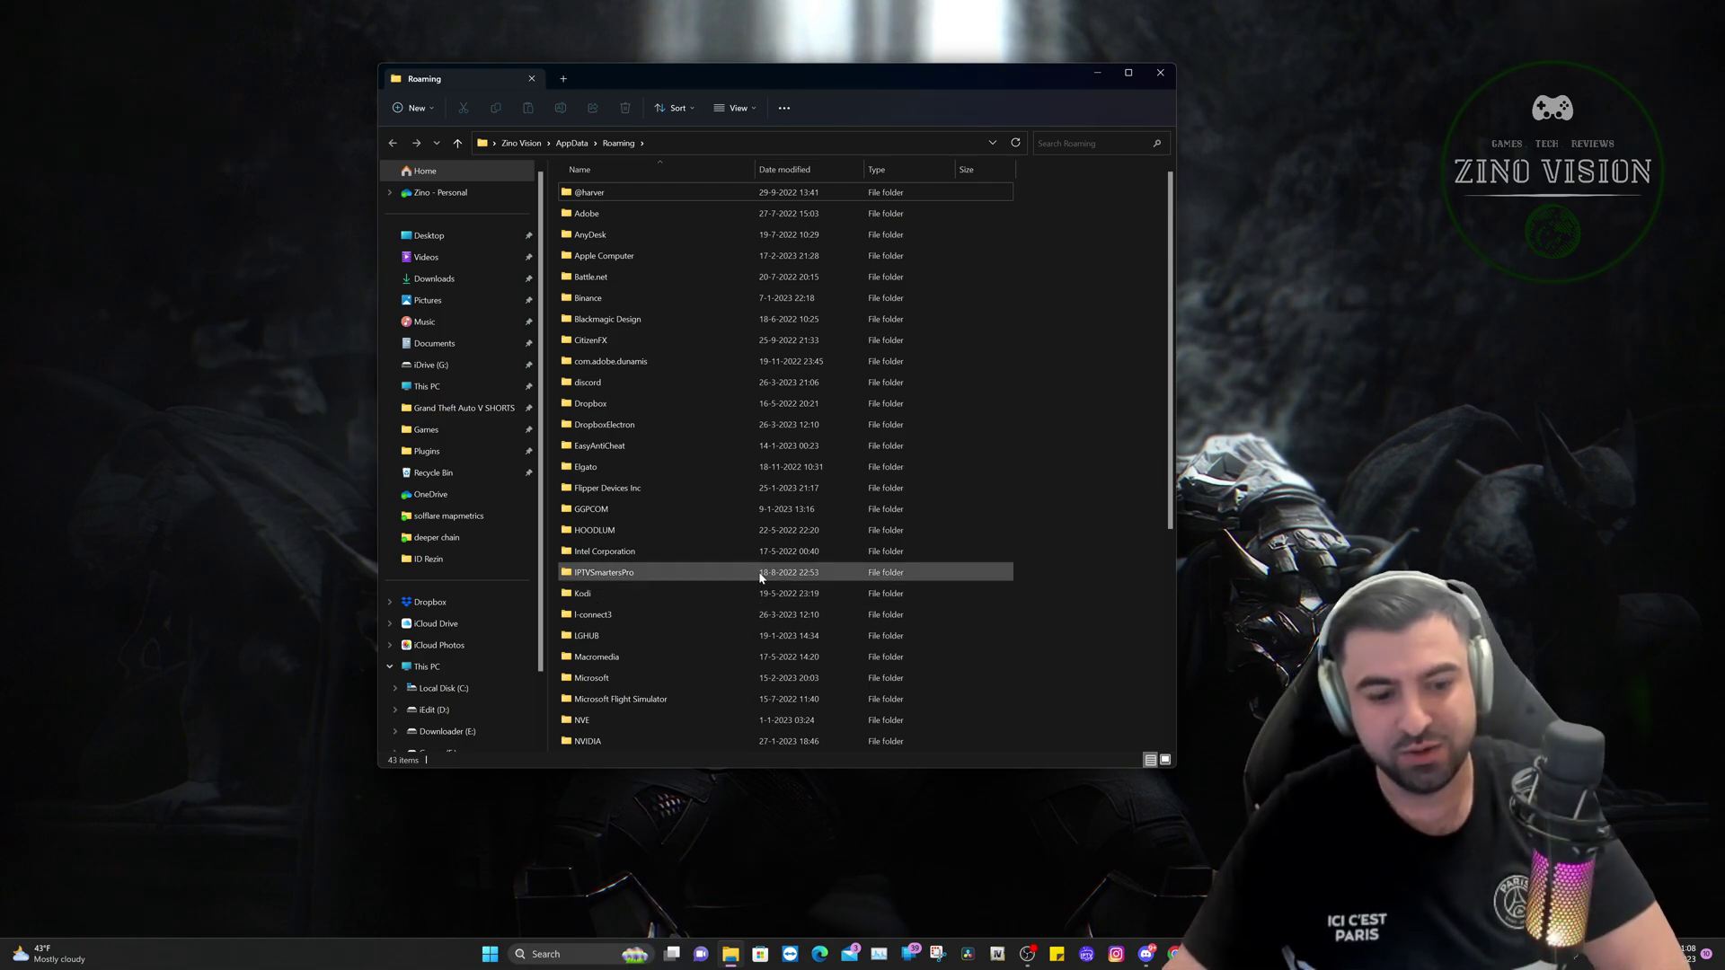
click(569, 145)
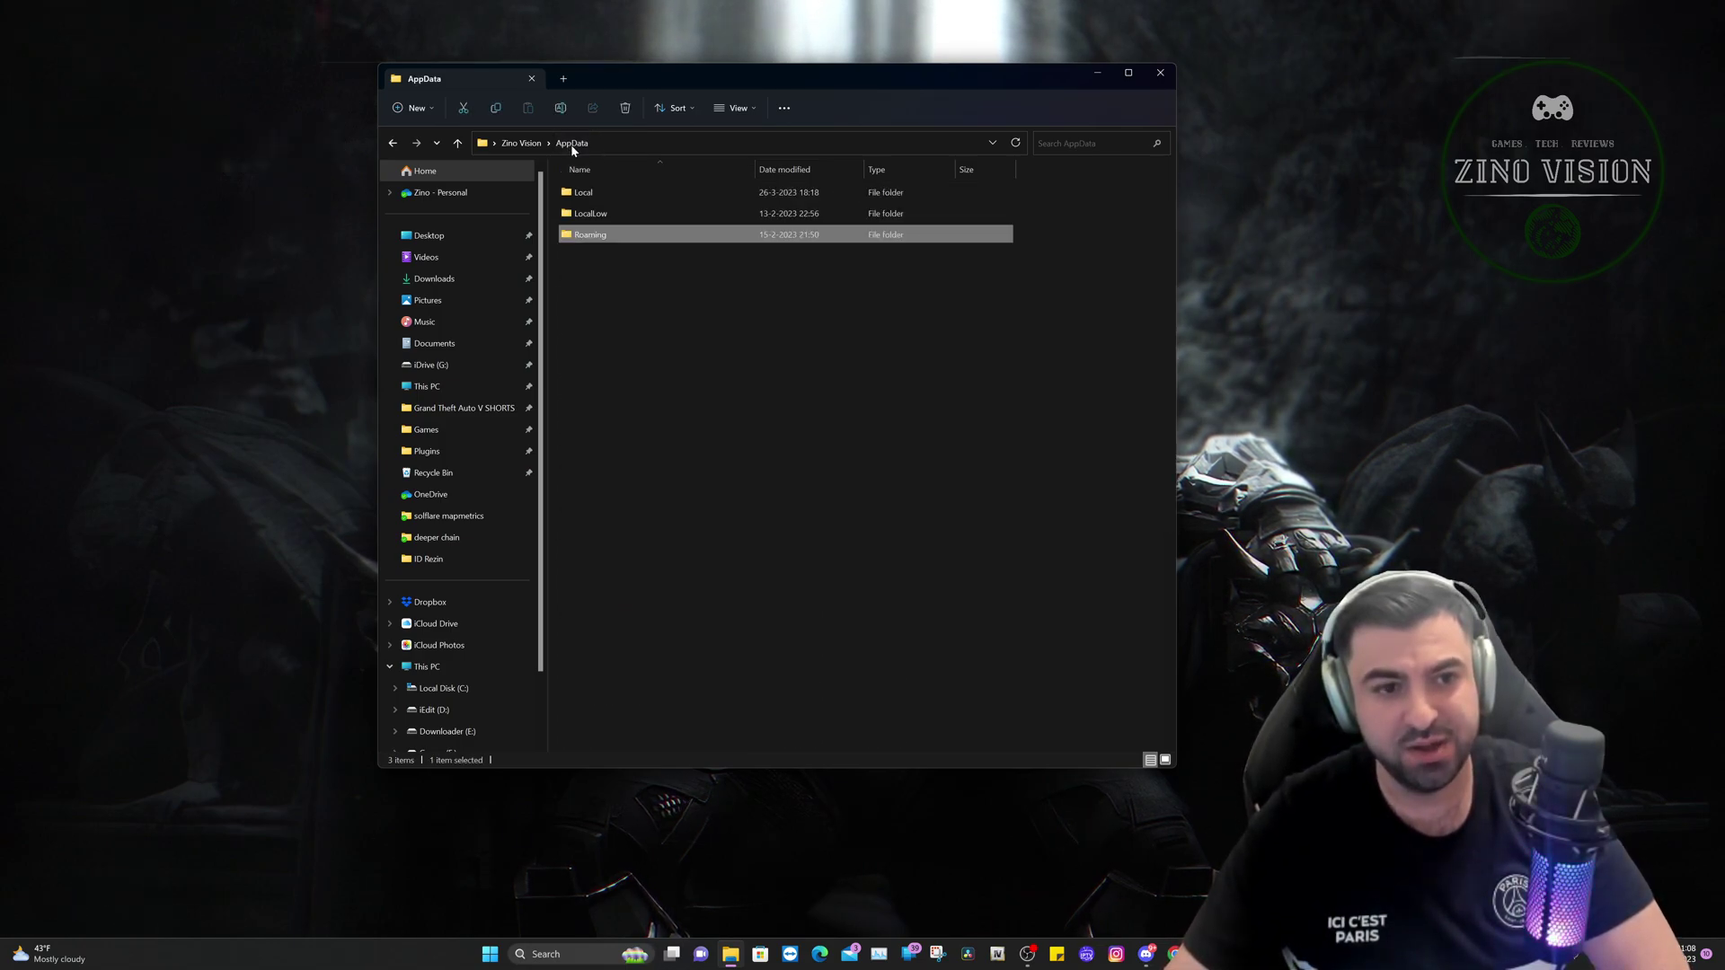
double_click(631, 202)
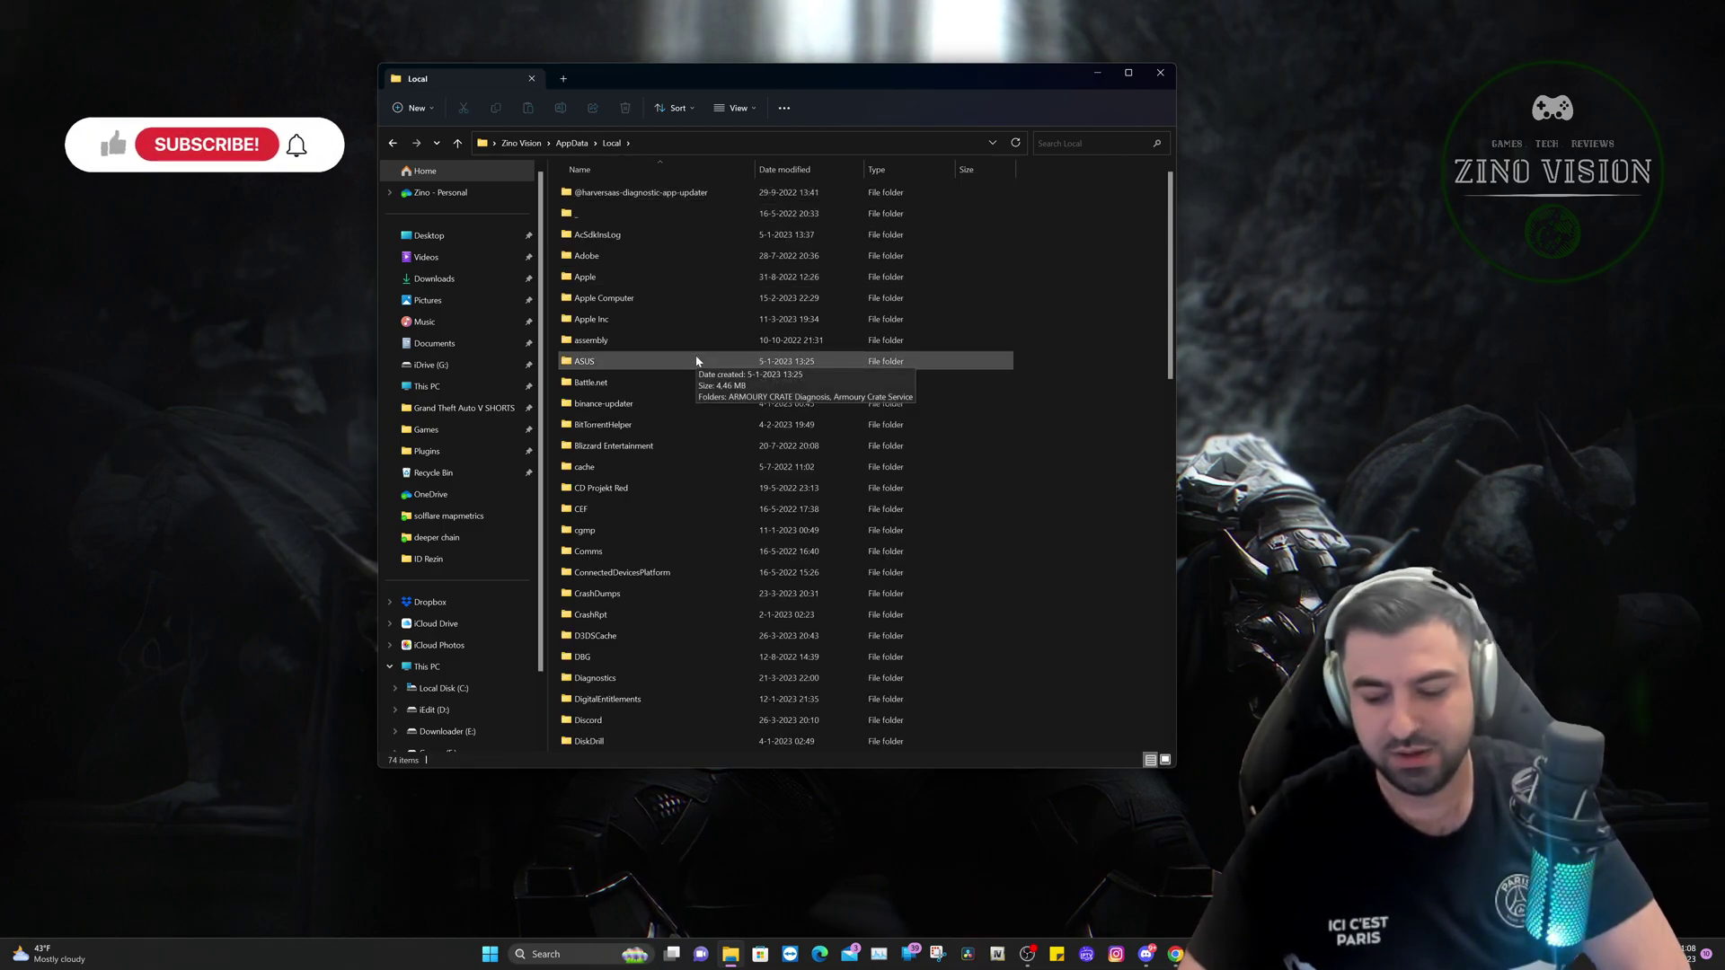
Step: Scroll down the Local folder and open the FiveM folder, which is empty
click(1018, 543)
scroll(1017, 544, down, 2)
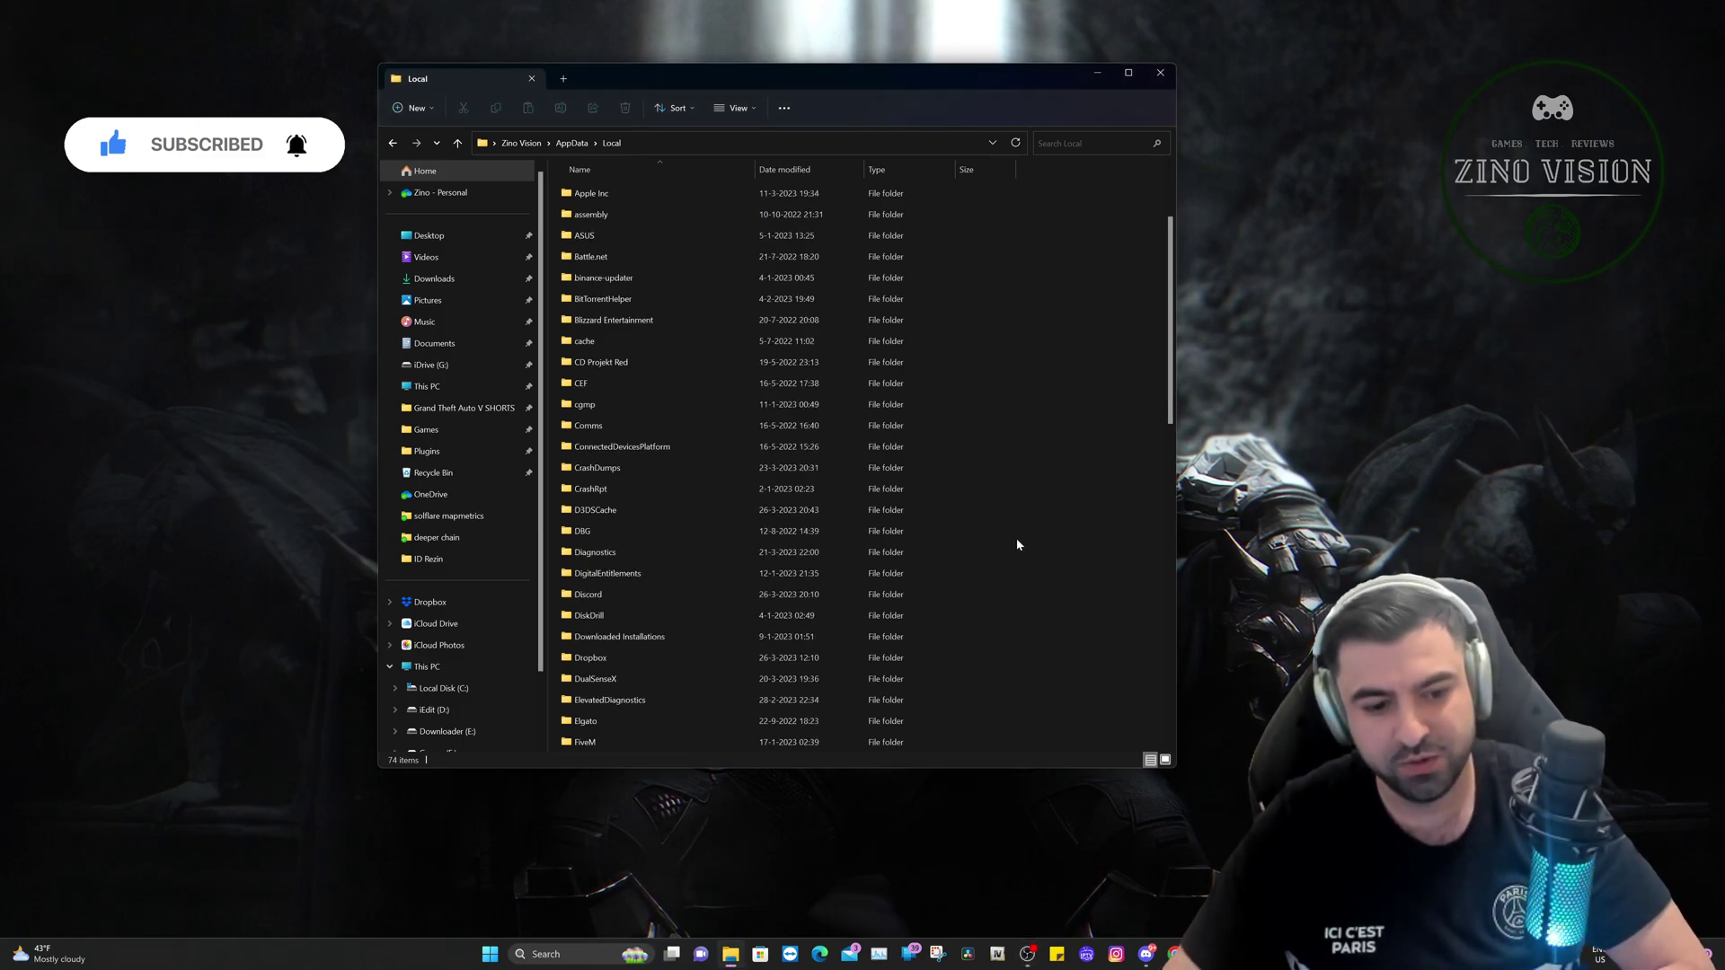
click(735, 443)
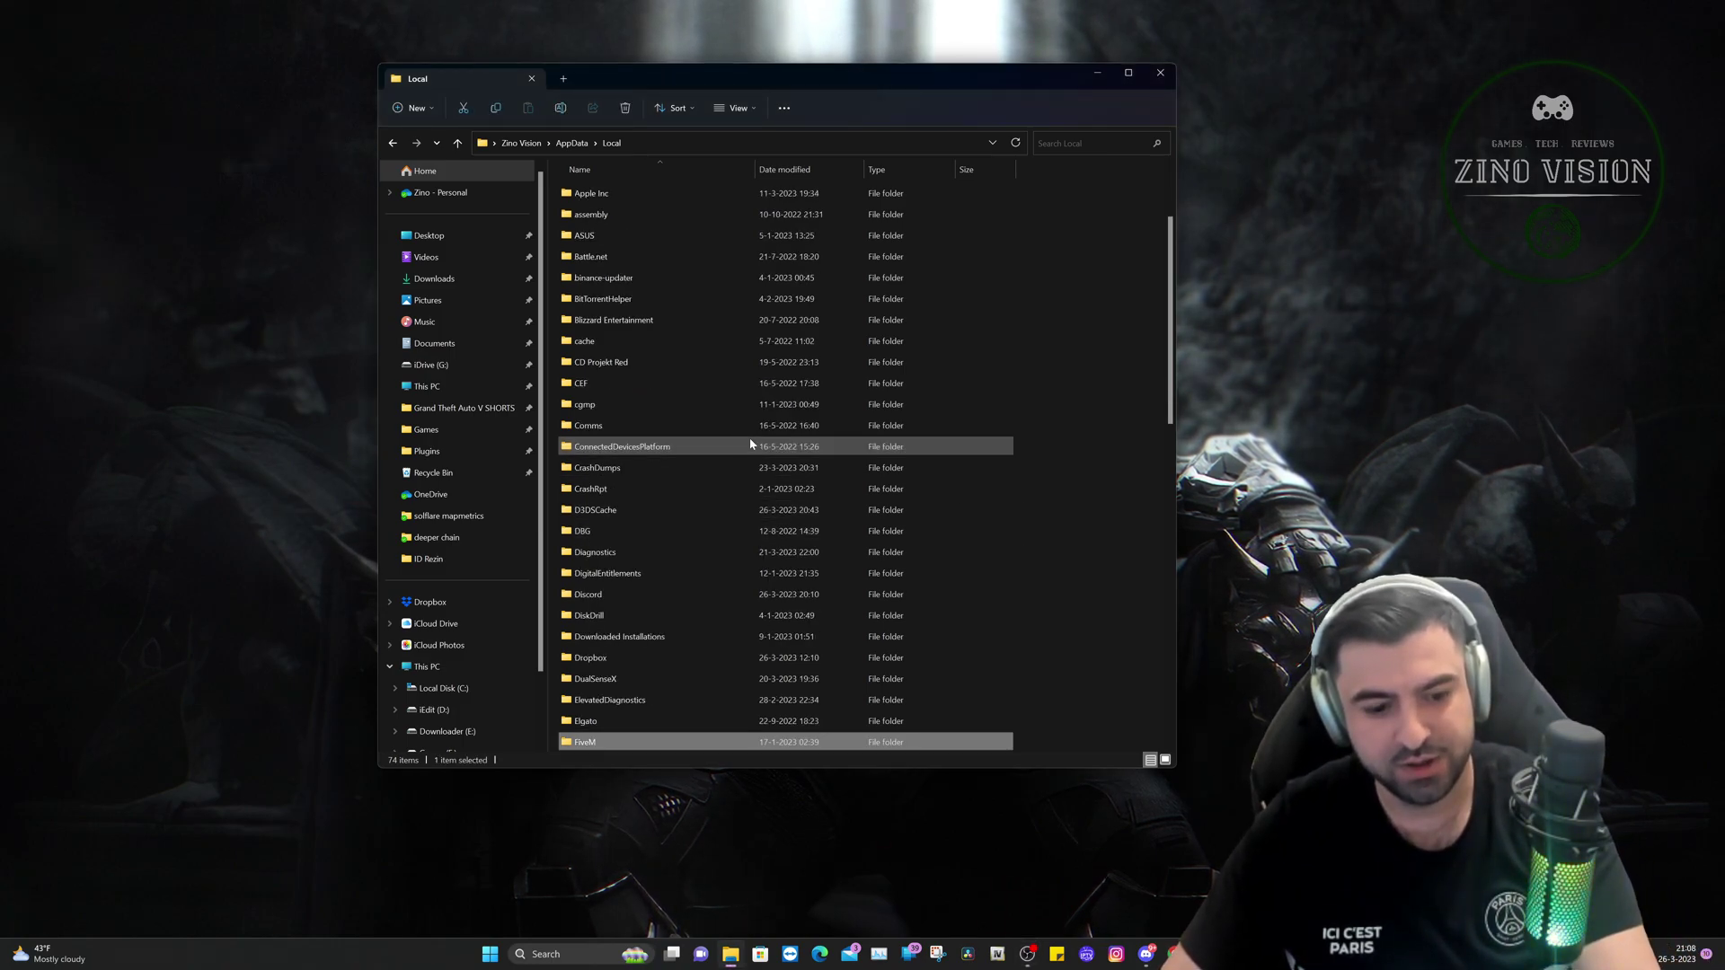
scroll(749, 438, down, 2)
click(618, 615)
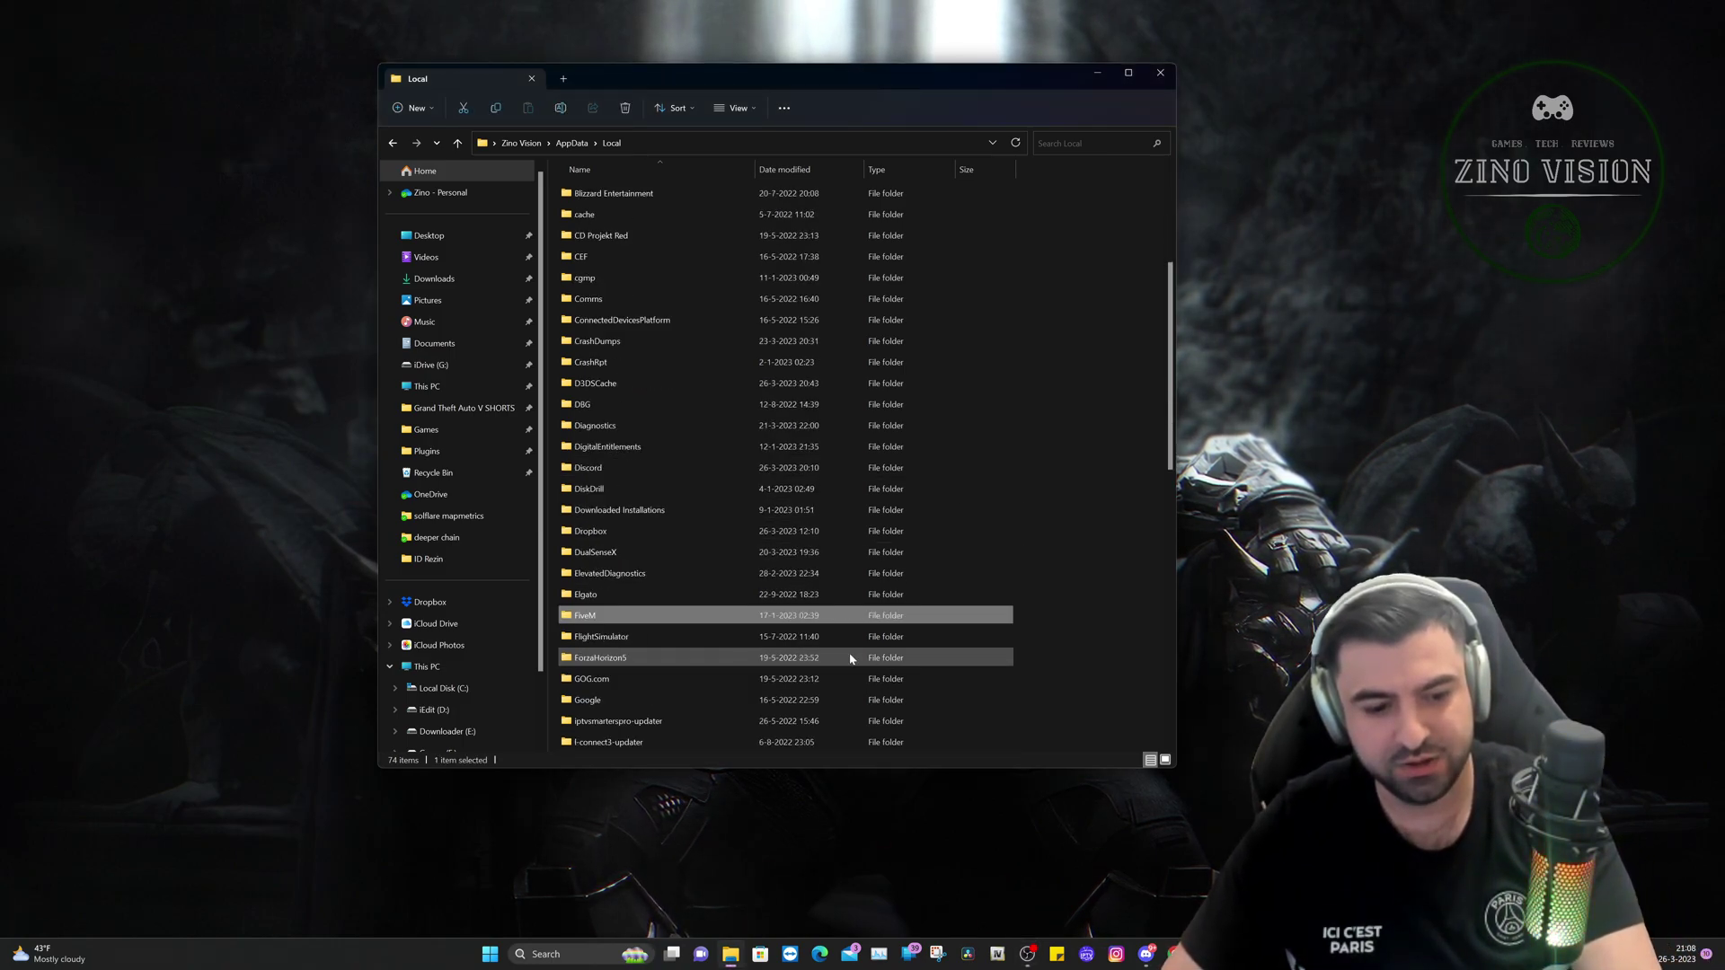
double_click(611, 615)
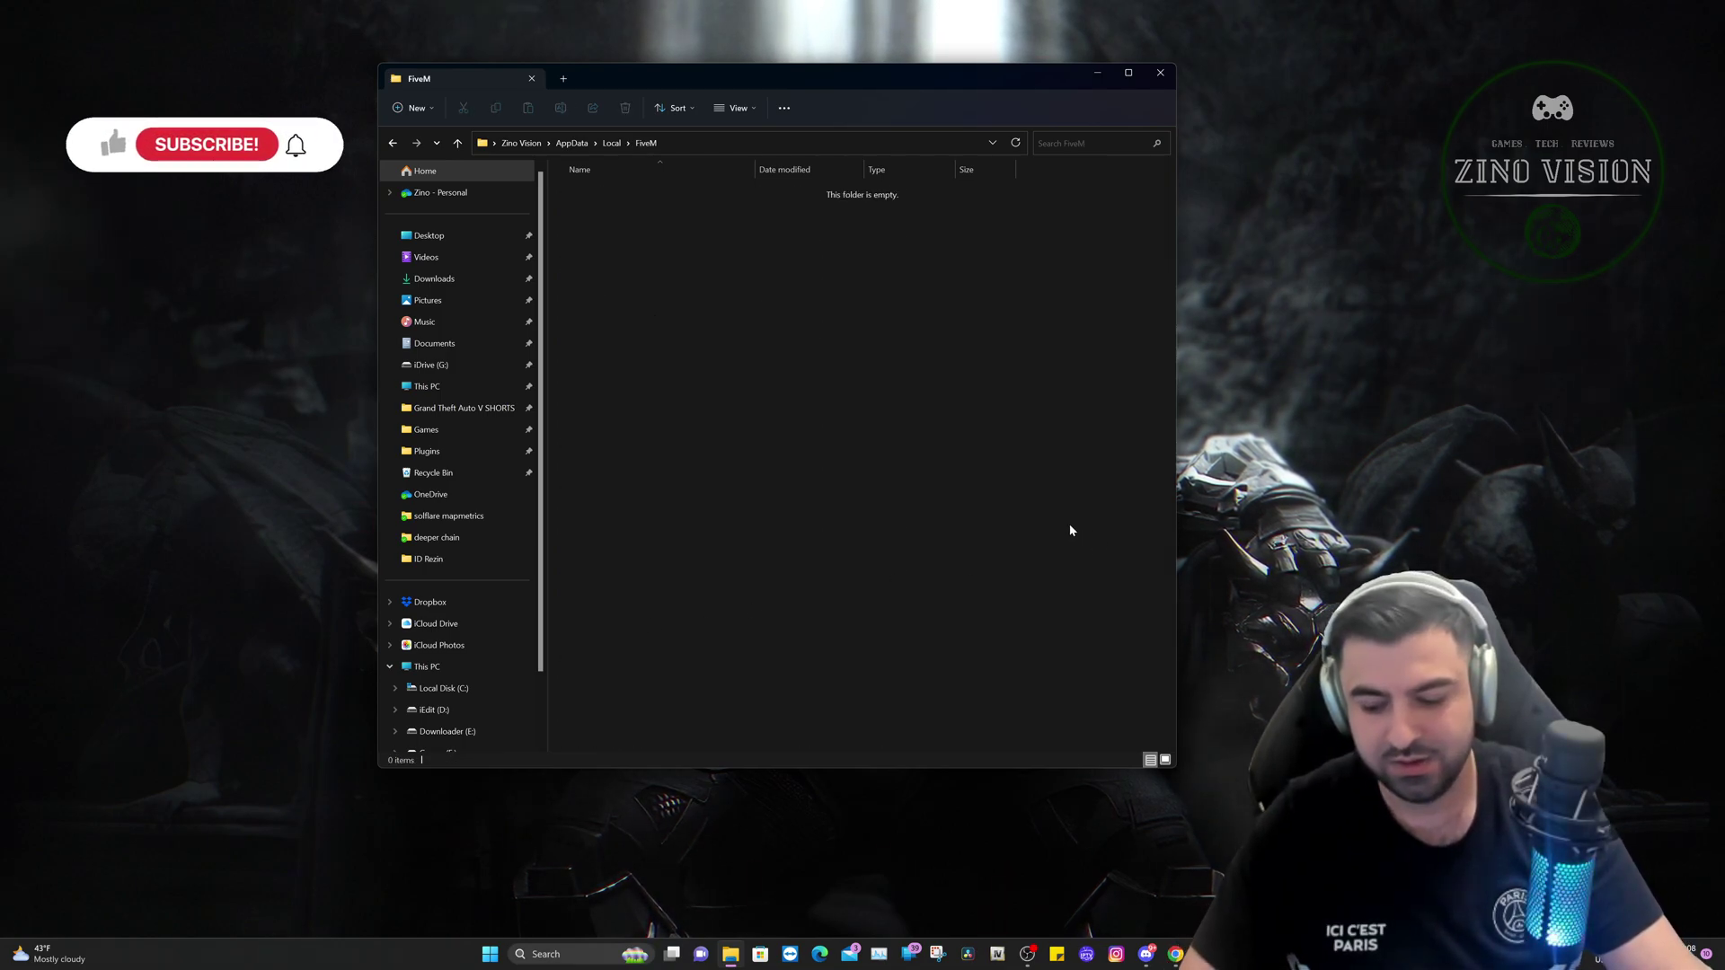
Step: Place the empty FiveM window aside and open Games (F:)\Fivem in the other Explorer window
drag(971, 78, 1425, 189)
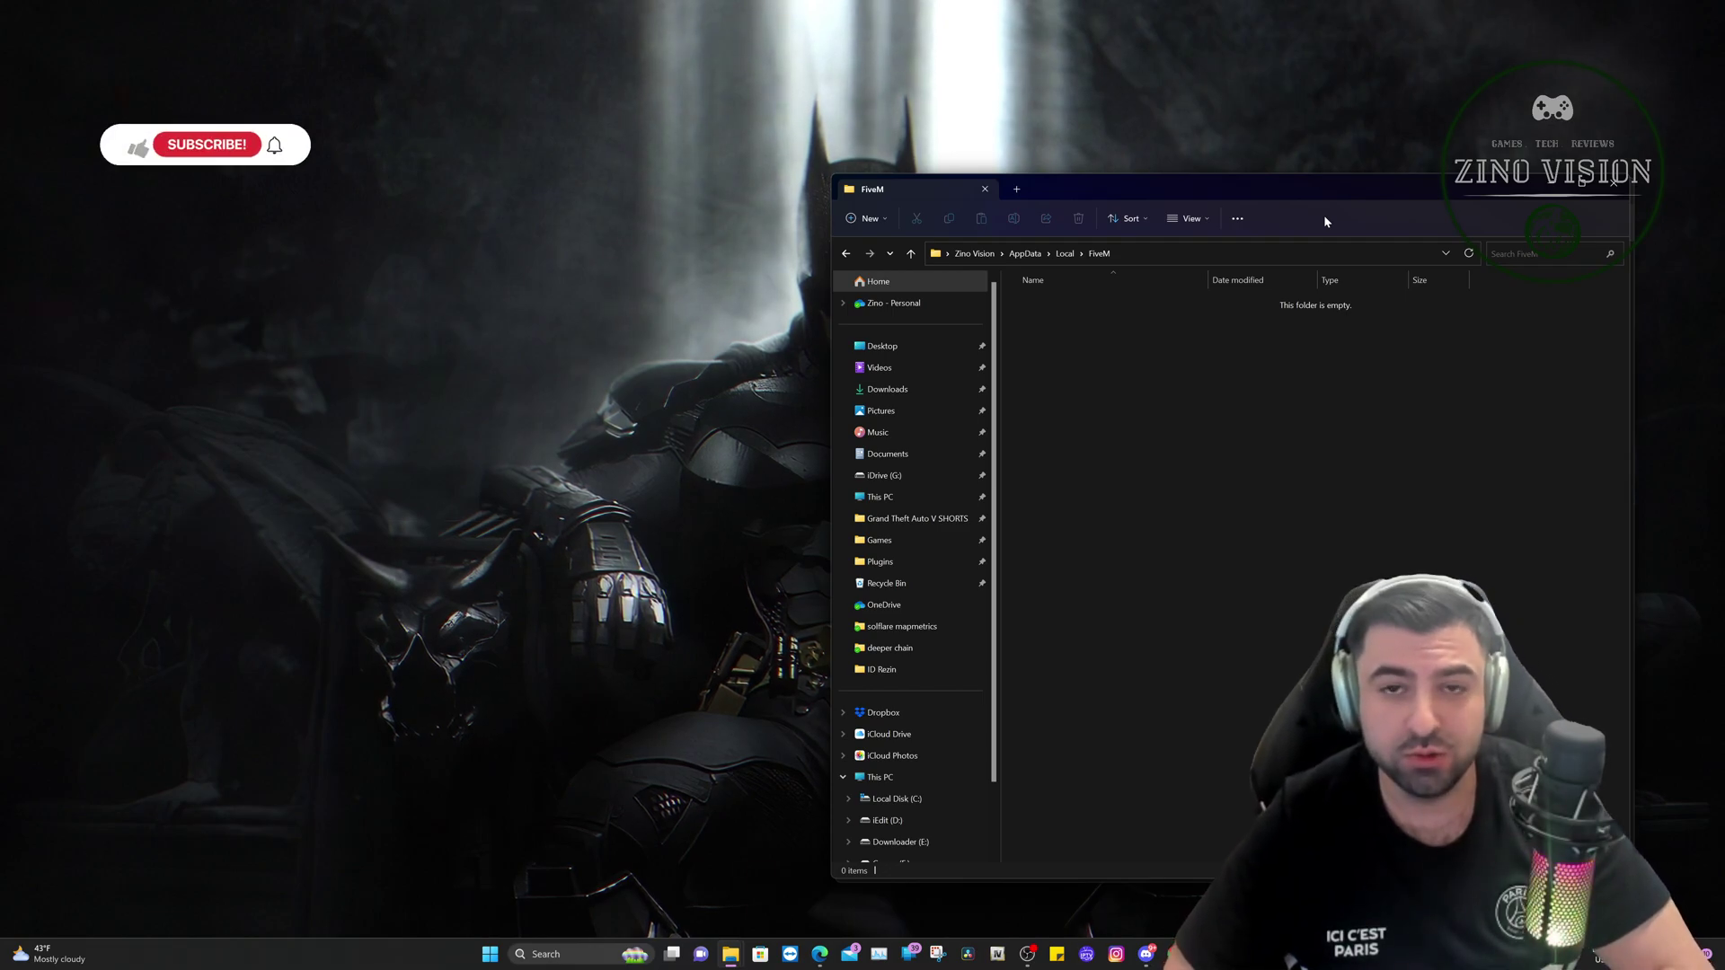
drag(1305, 196, 500, 204)
click(1017, 259)
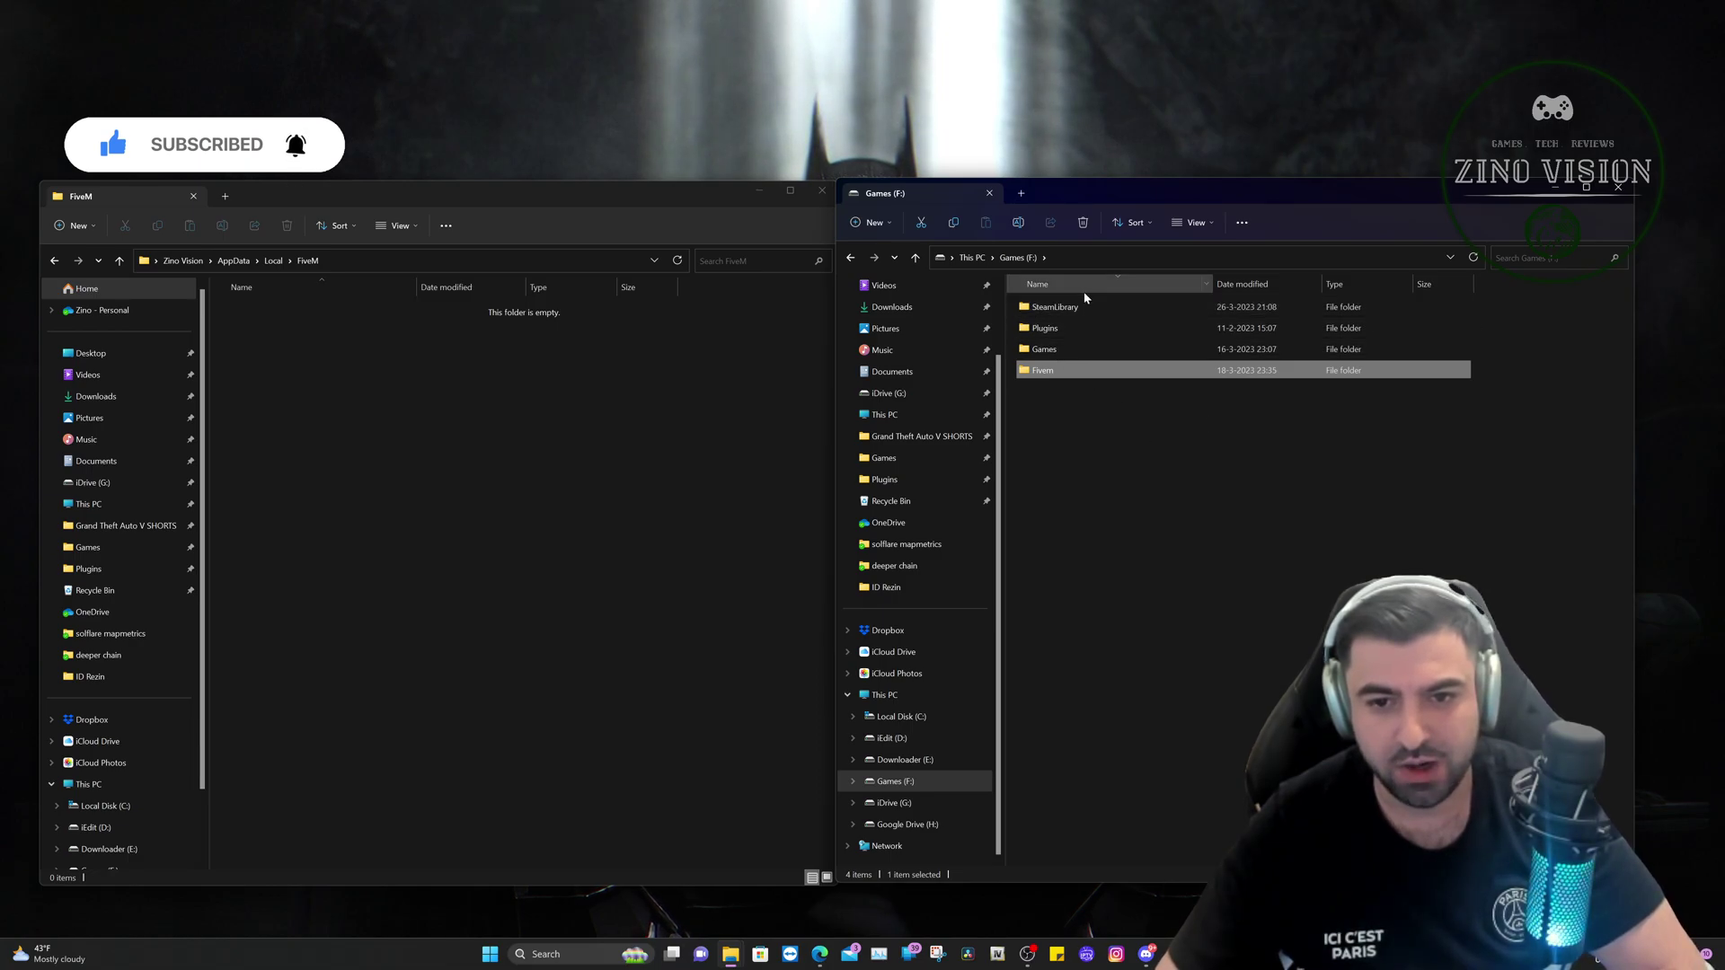
double_click(1070, 371)
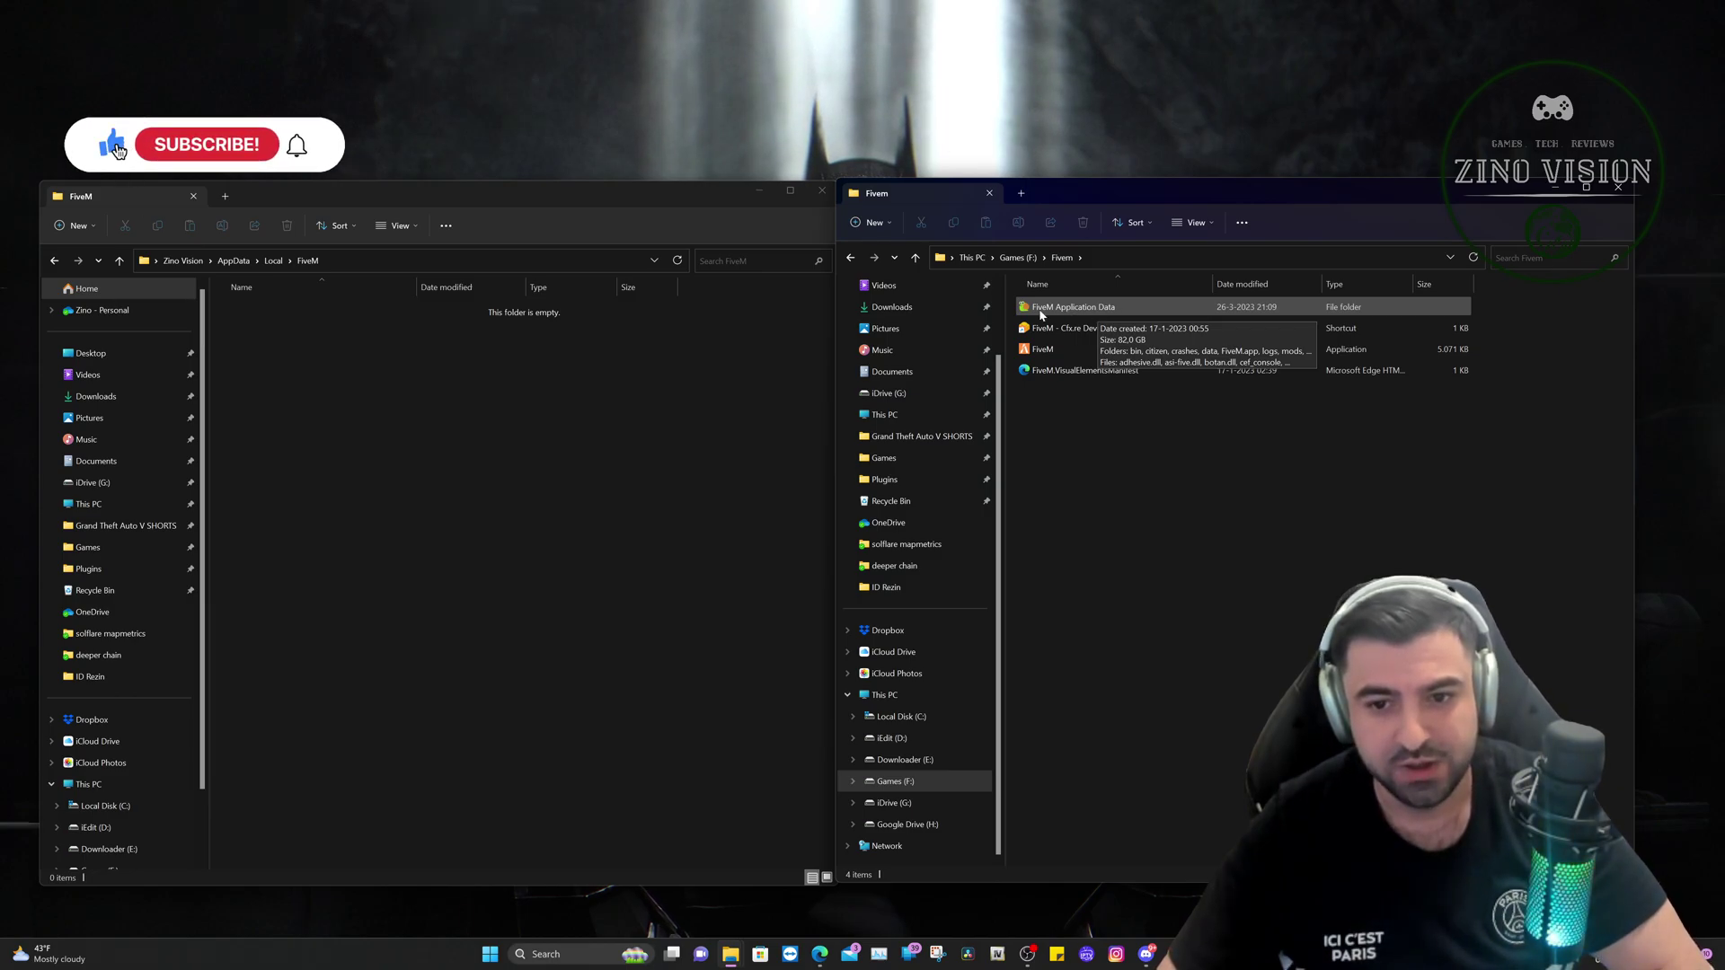
Step: Open FiveM Application Data, turn on file name extensions, and select CitizenFX.ini
click(1111, 312)
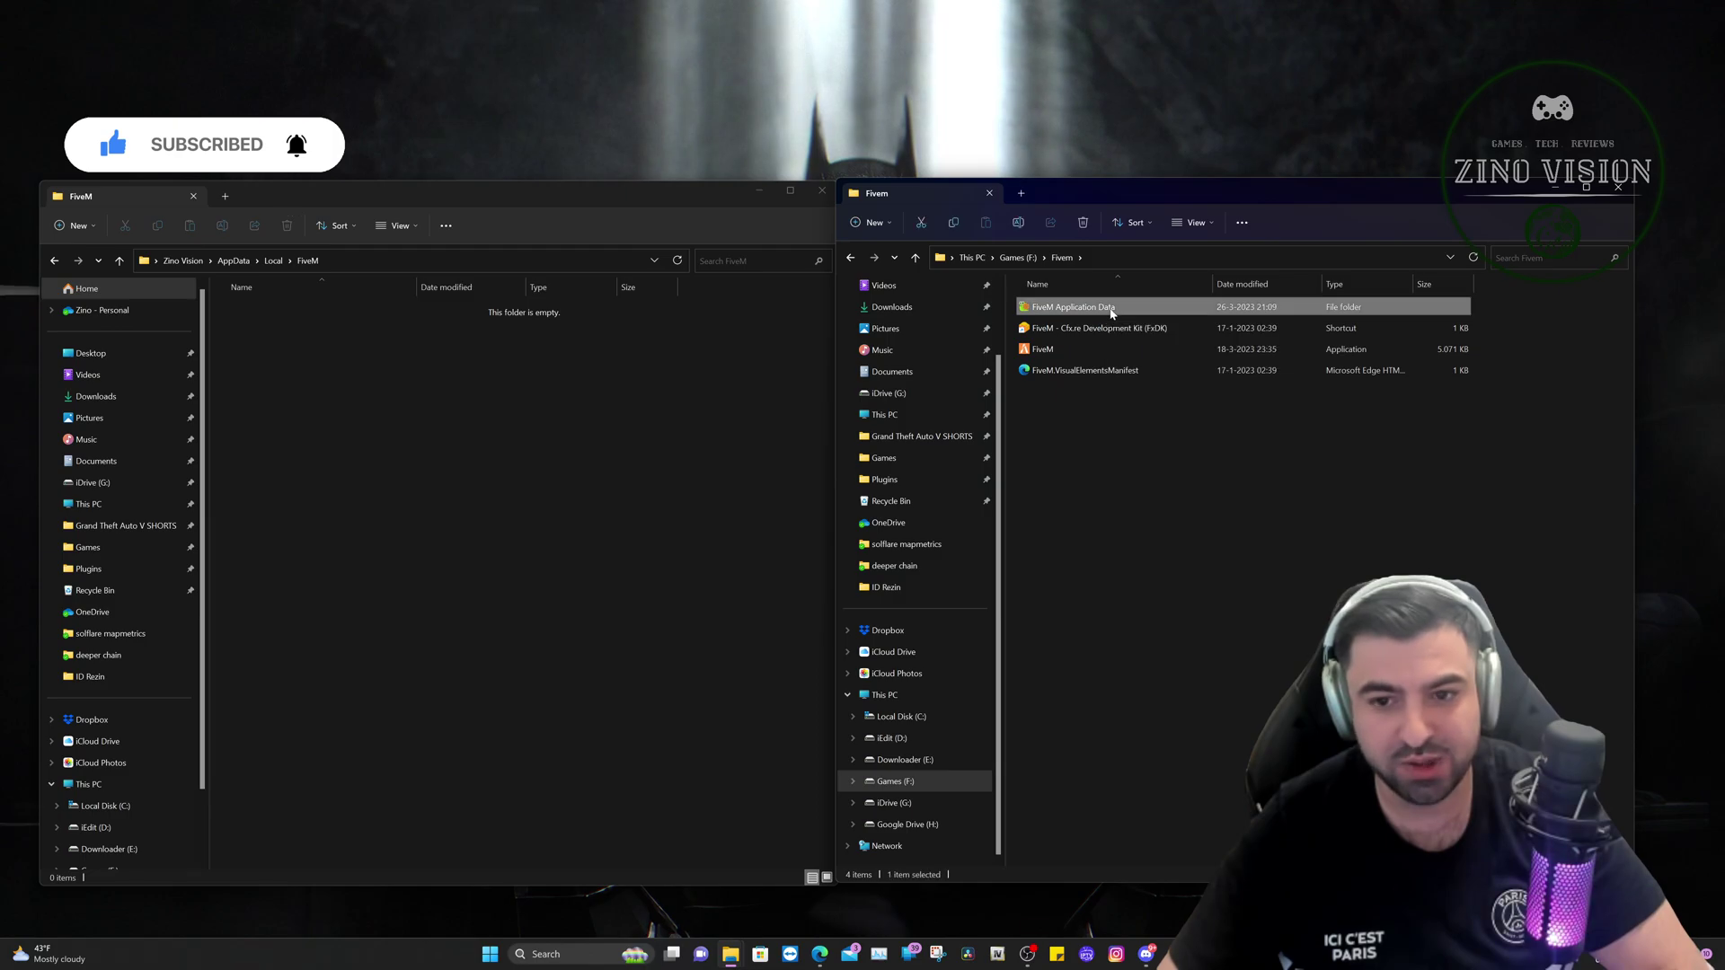
double_click(1111, 312)
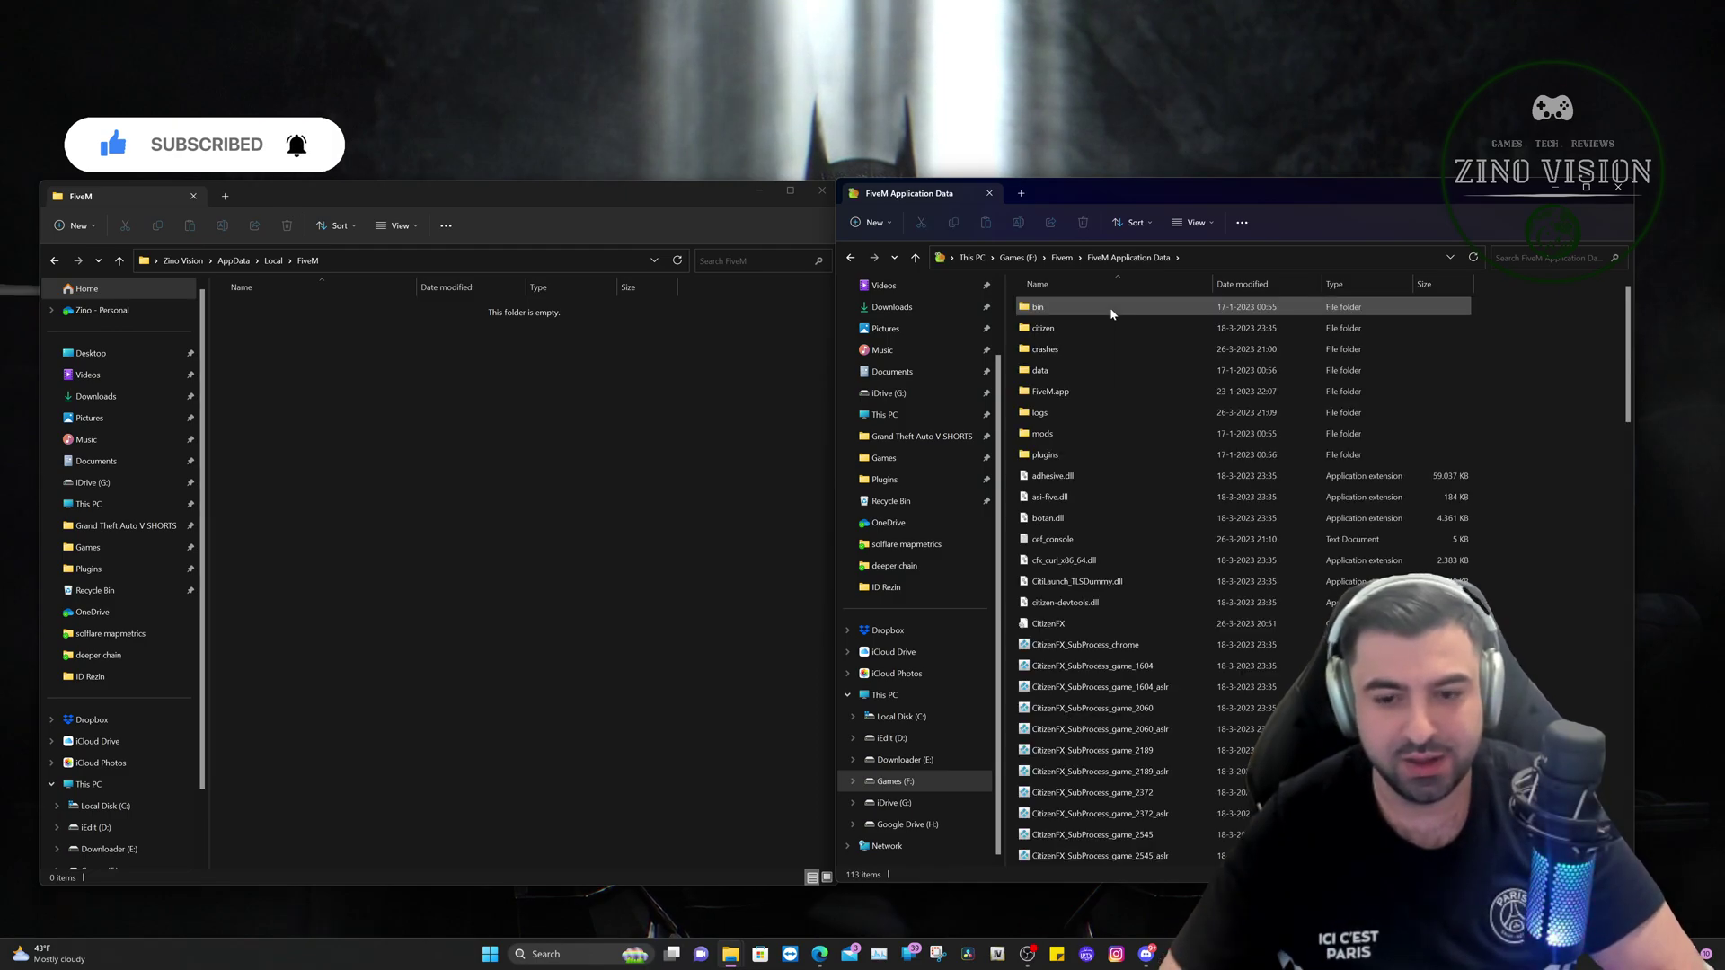
click(1195, 222)
mouse_move(1201, 453)
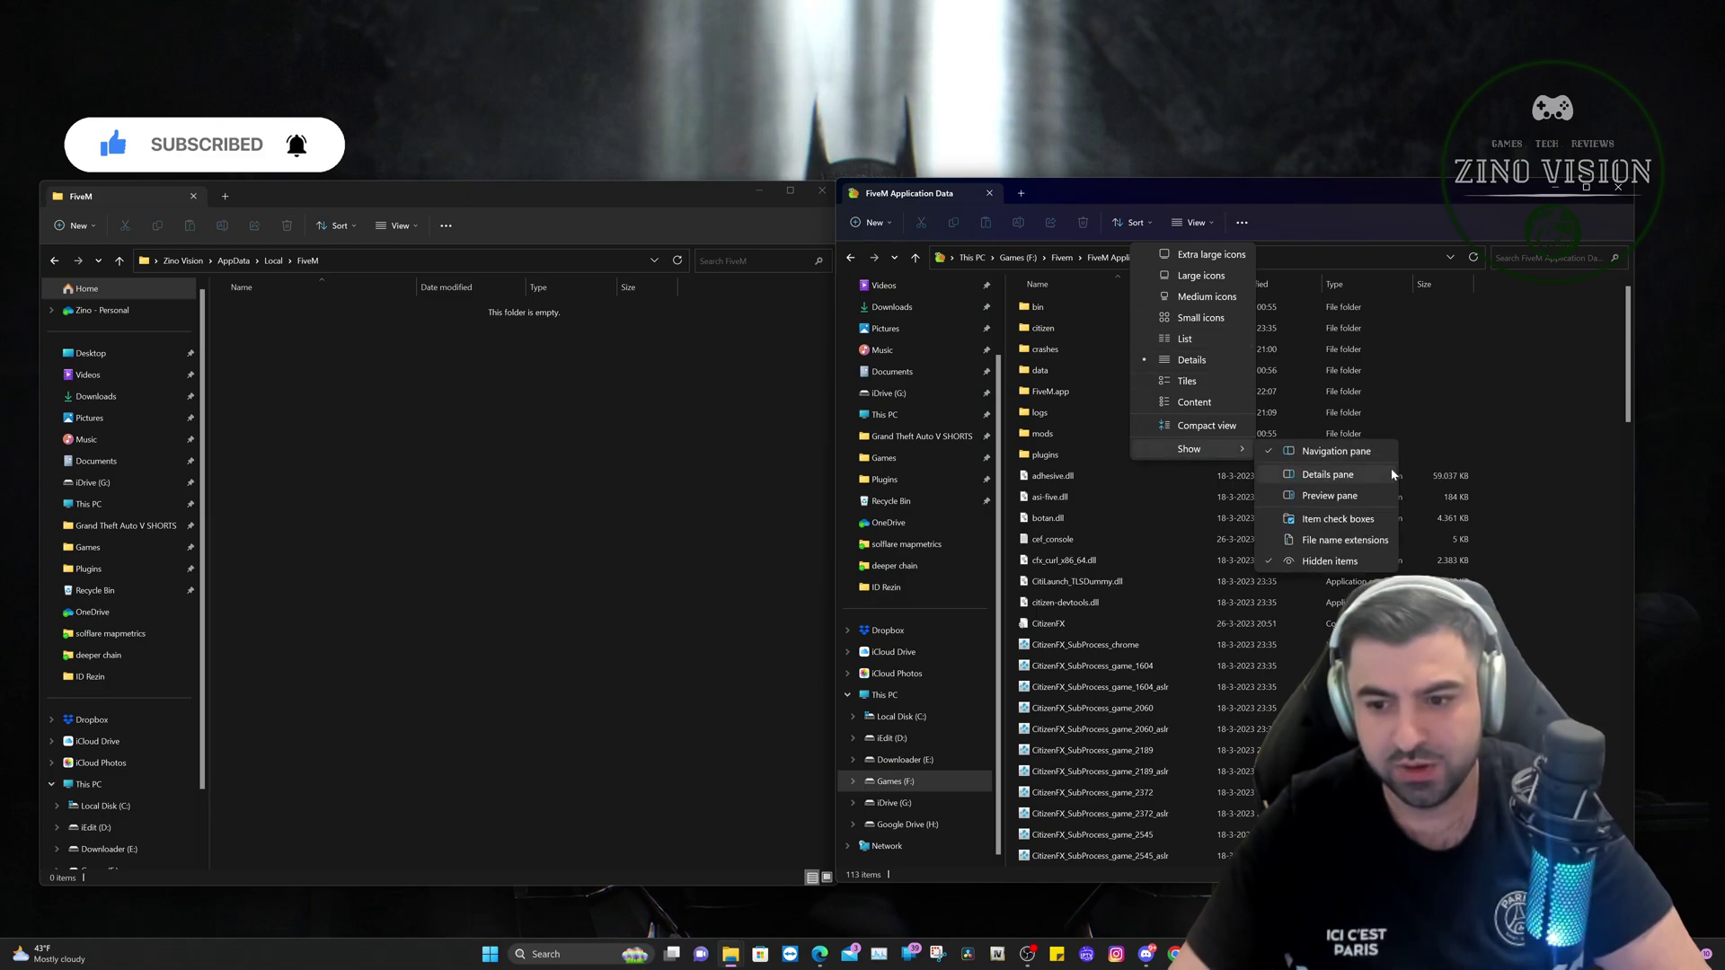
click(1350, 544)
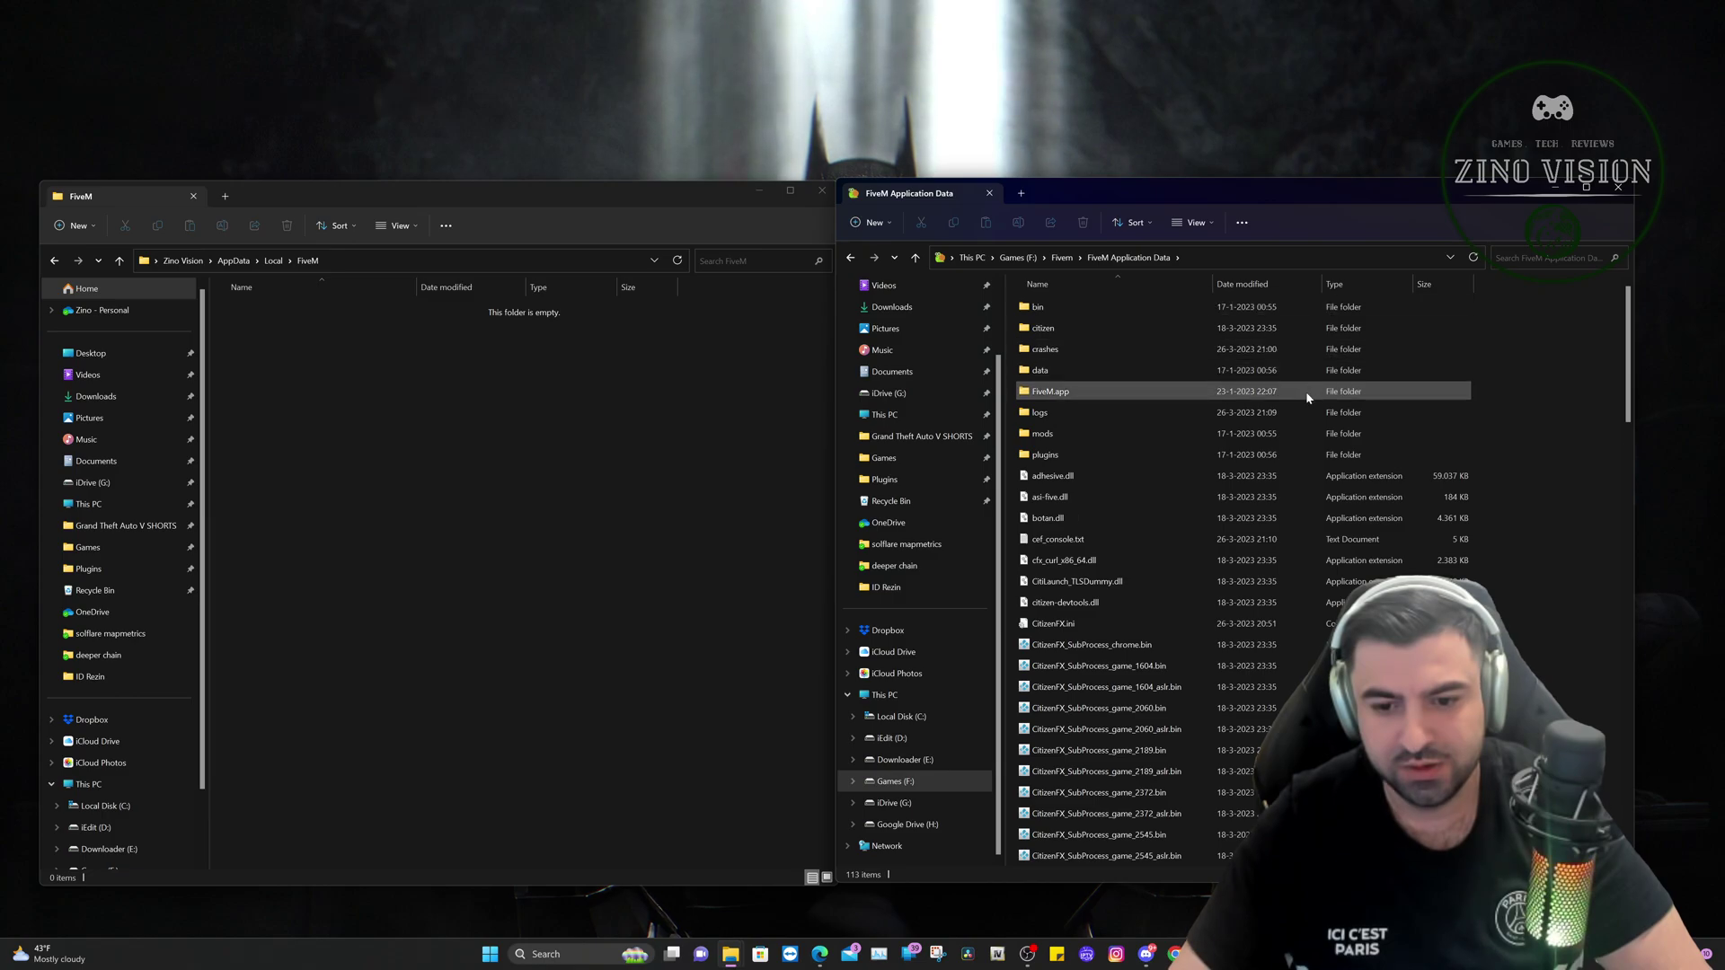
click(1048, 629)
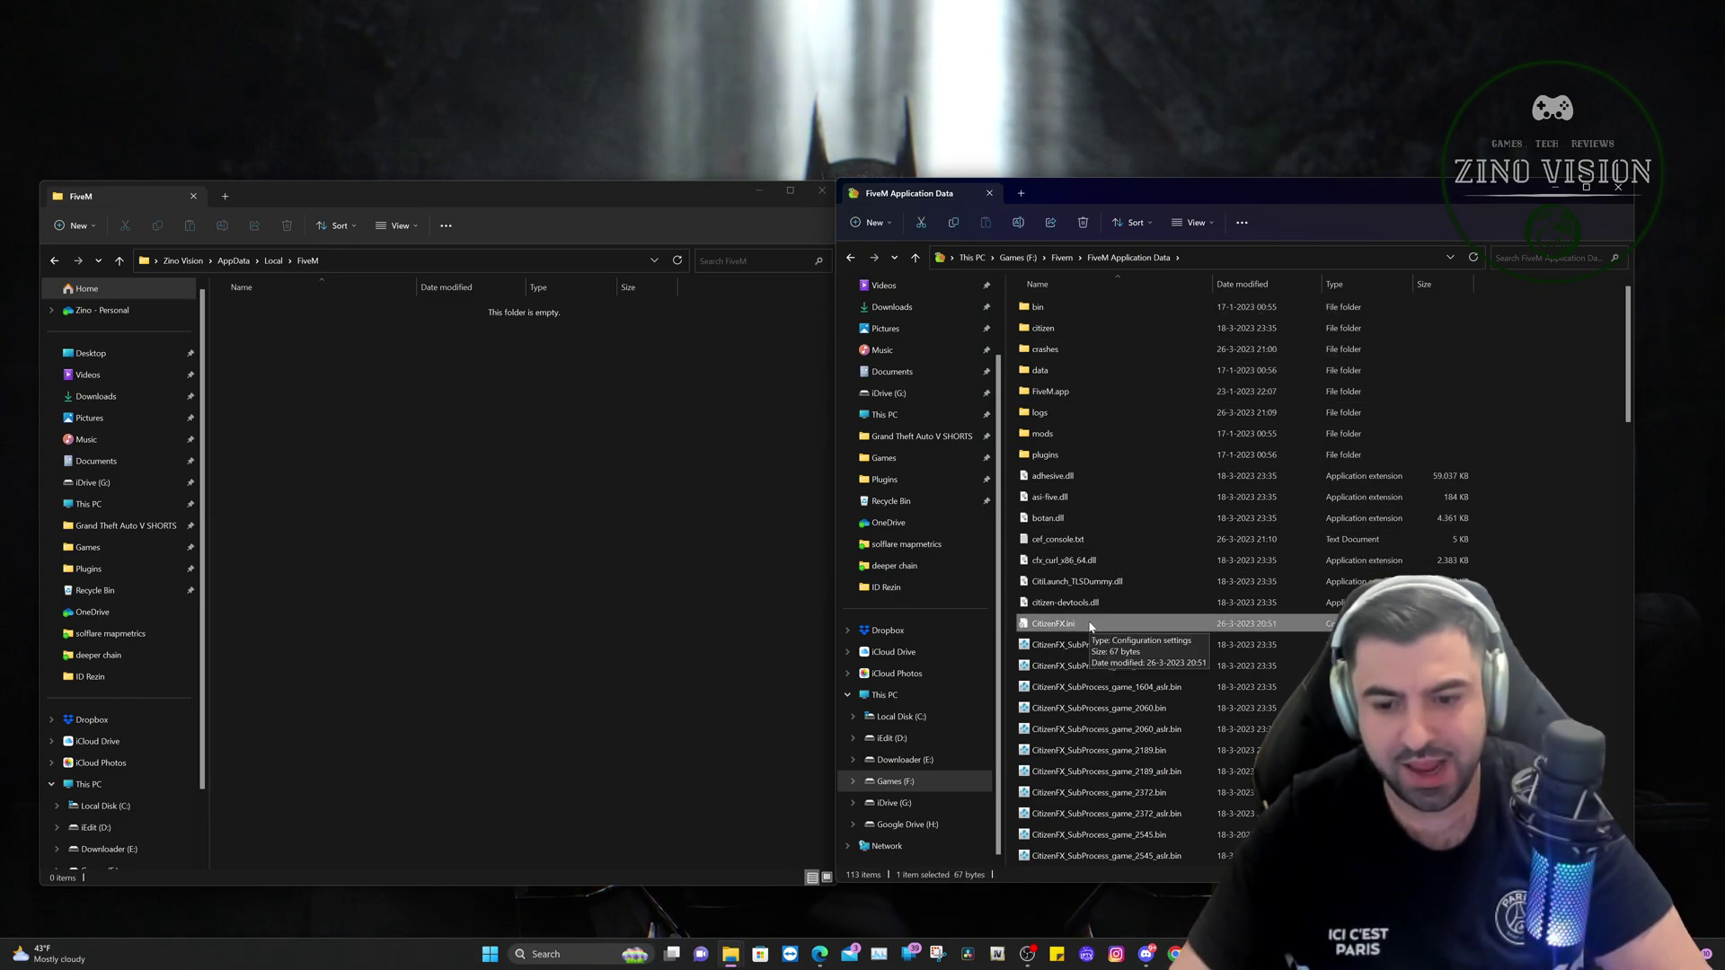
Step: Open CitizenFX.ini in Notepad, delete the SavedBuildNumber=2699 line, and save when closing
right_click(1090, 627)
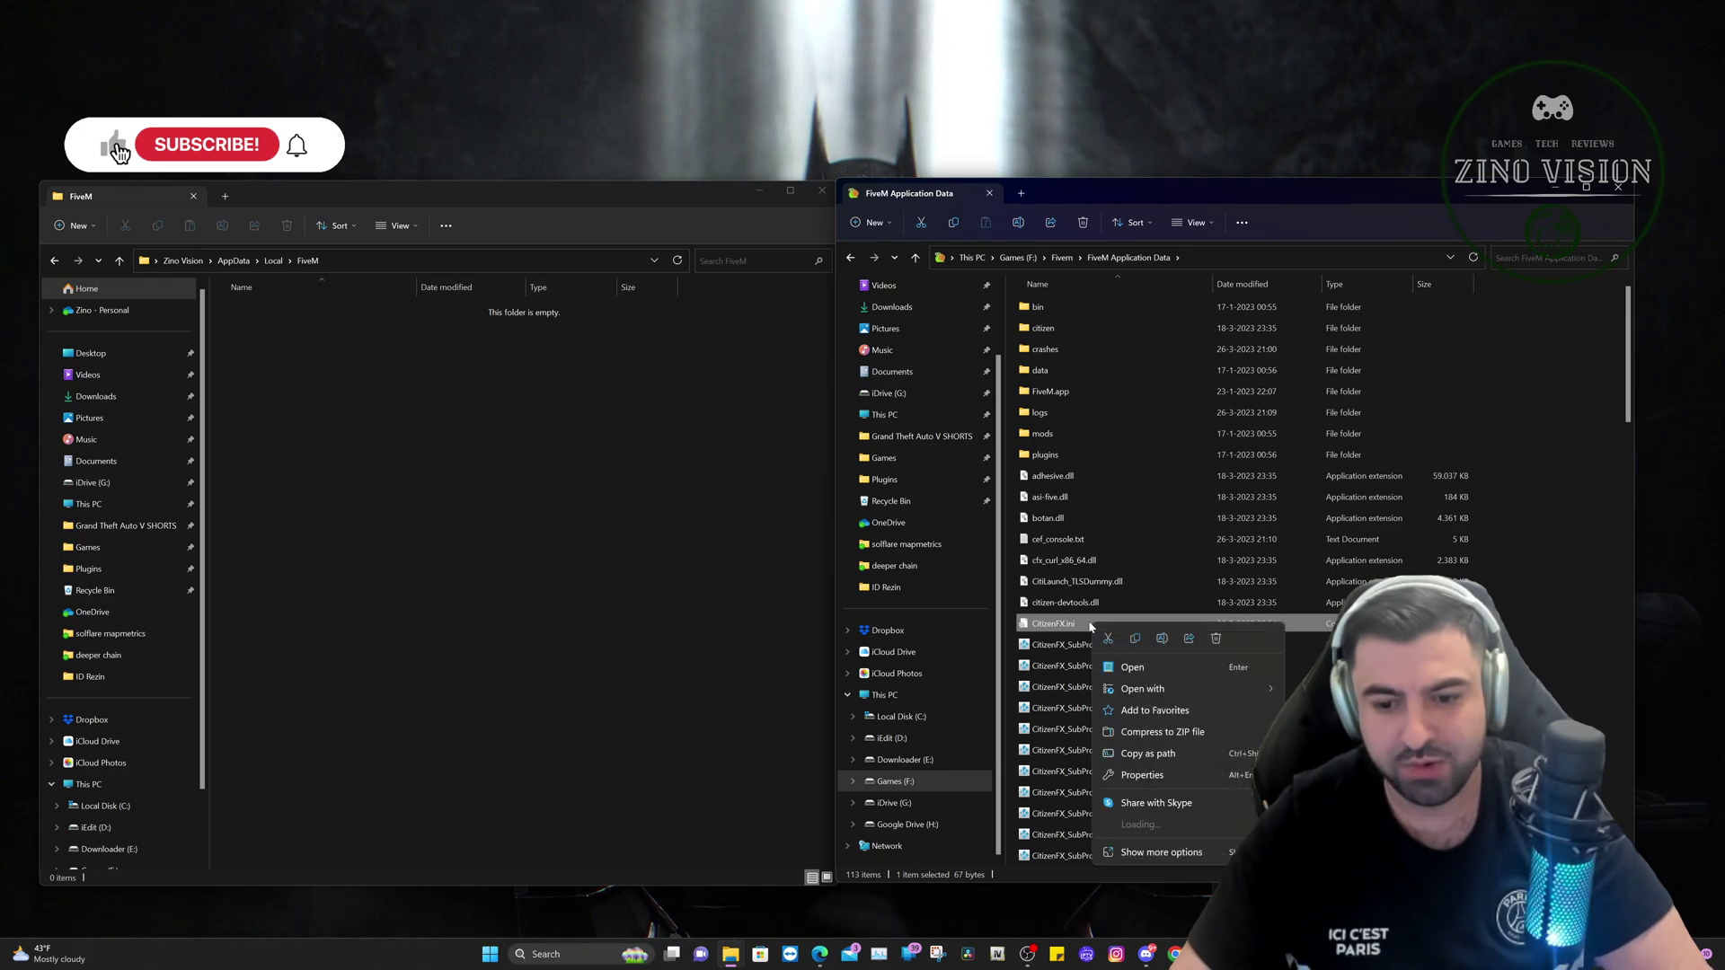
click(1143, 665)
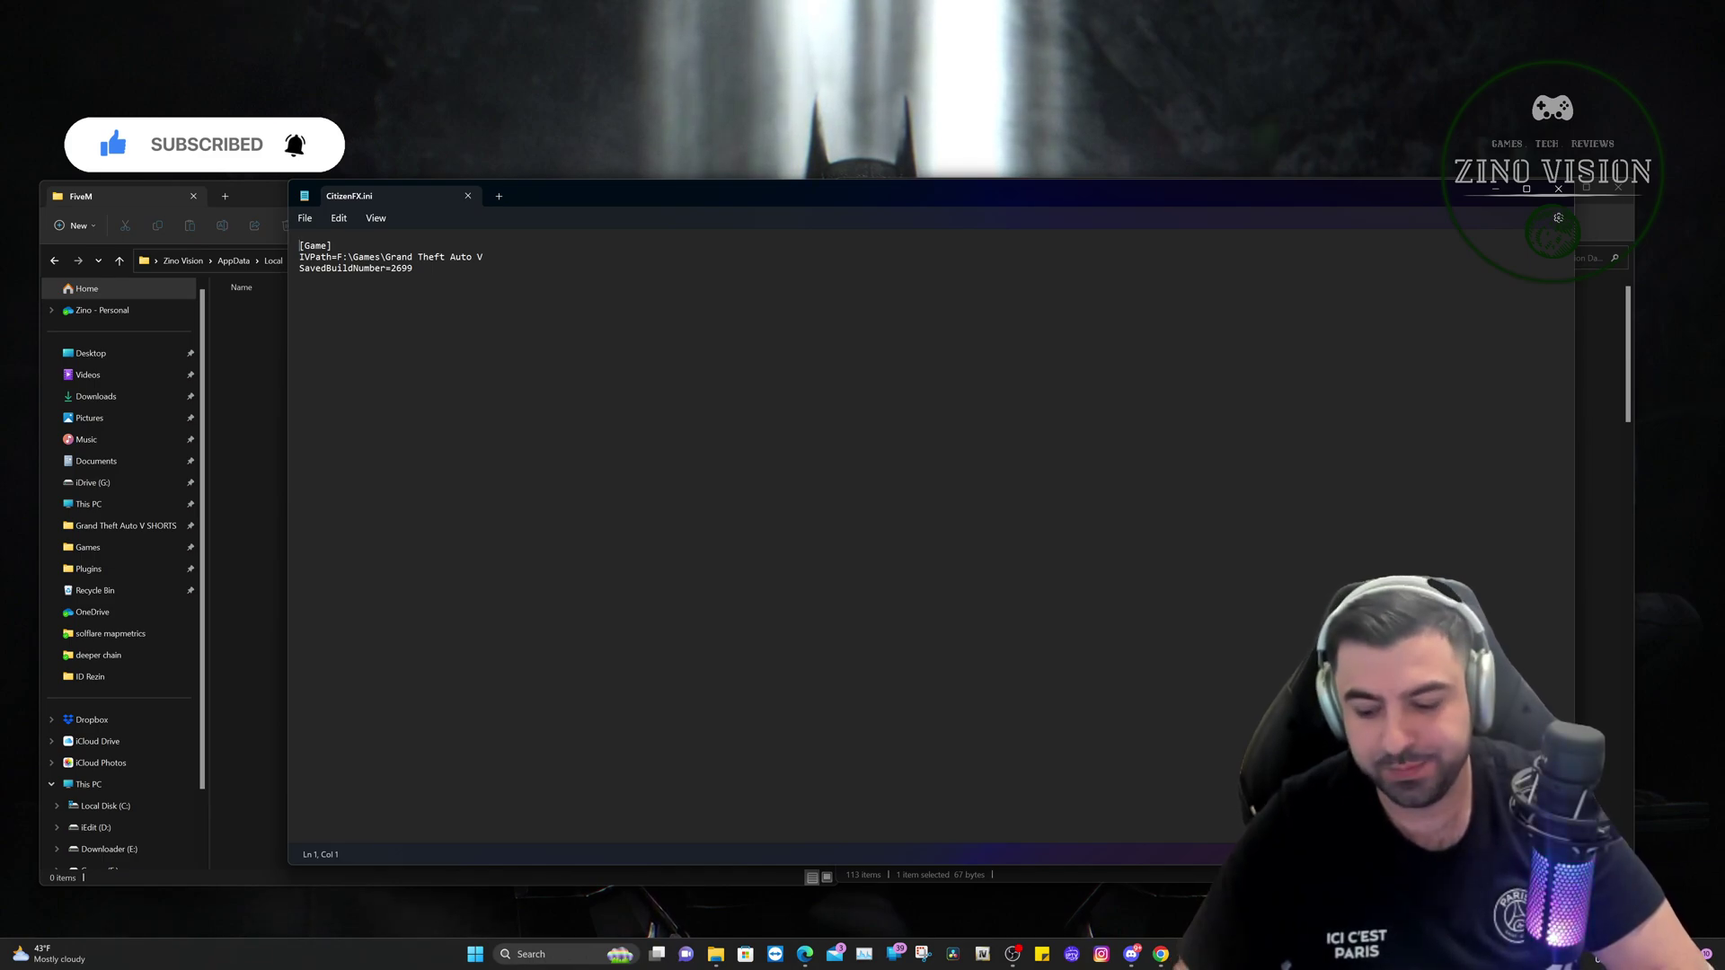
click(301, 280)
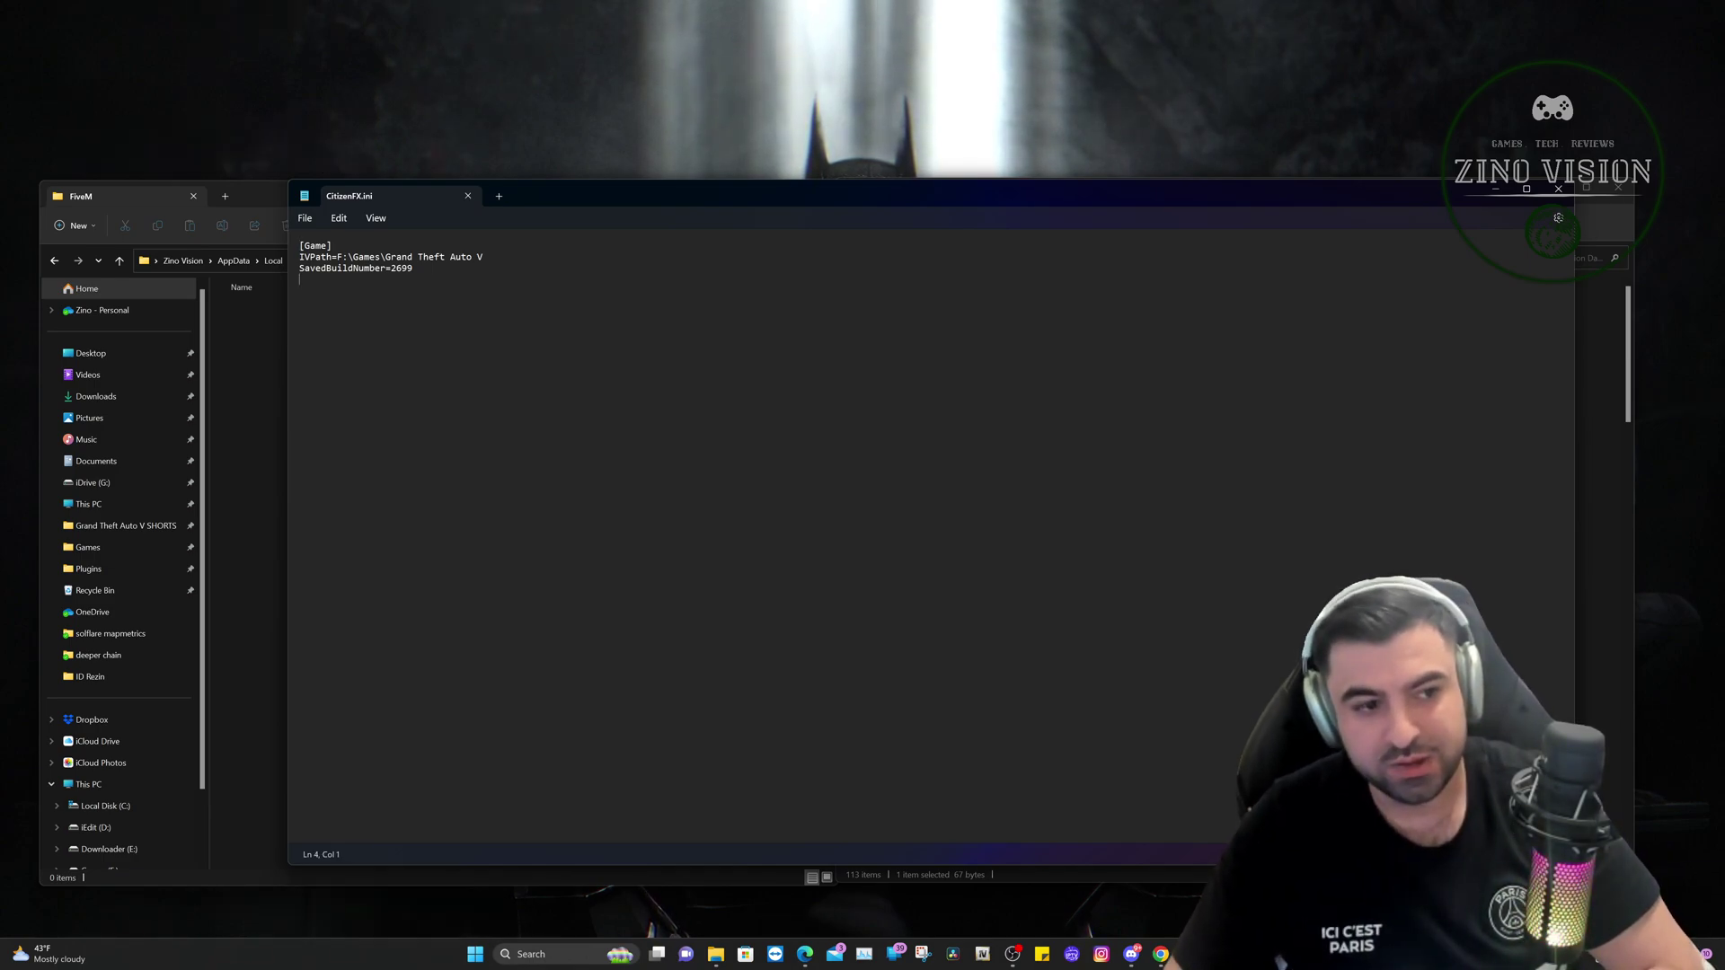
drag(413, 267, 299, 269)
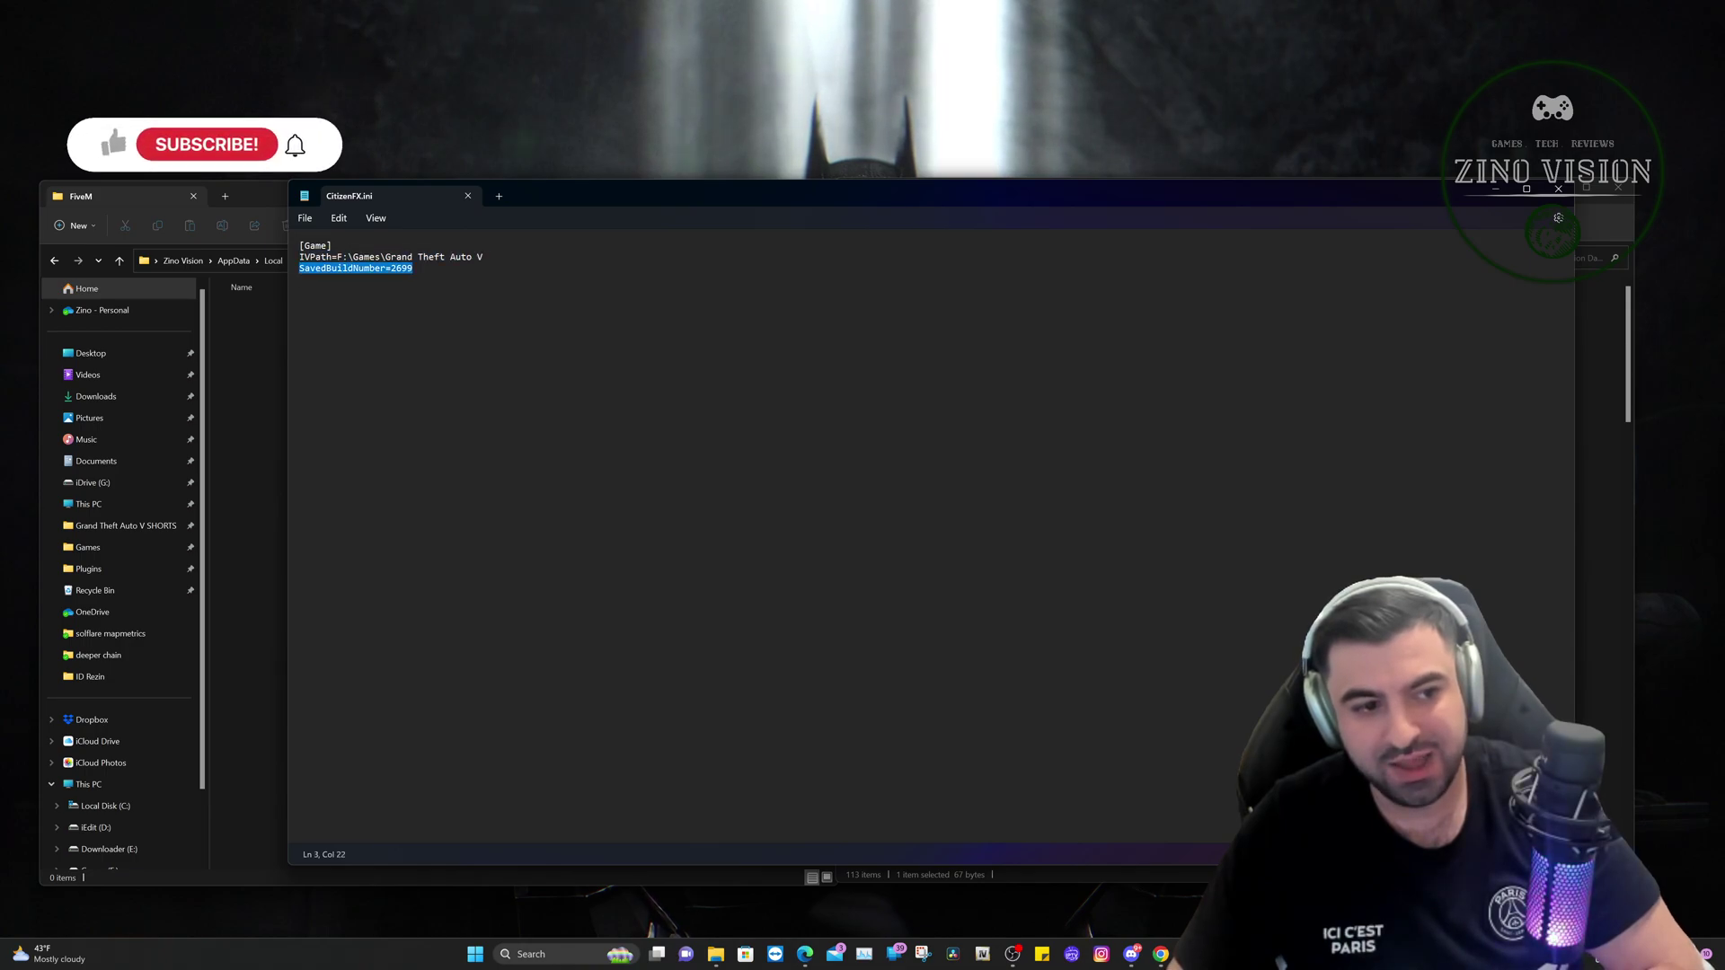
right_click(320, 269)
click(393, 390)
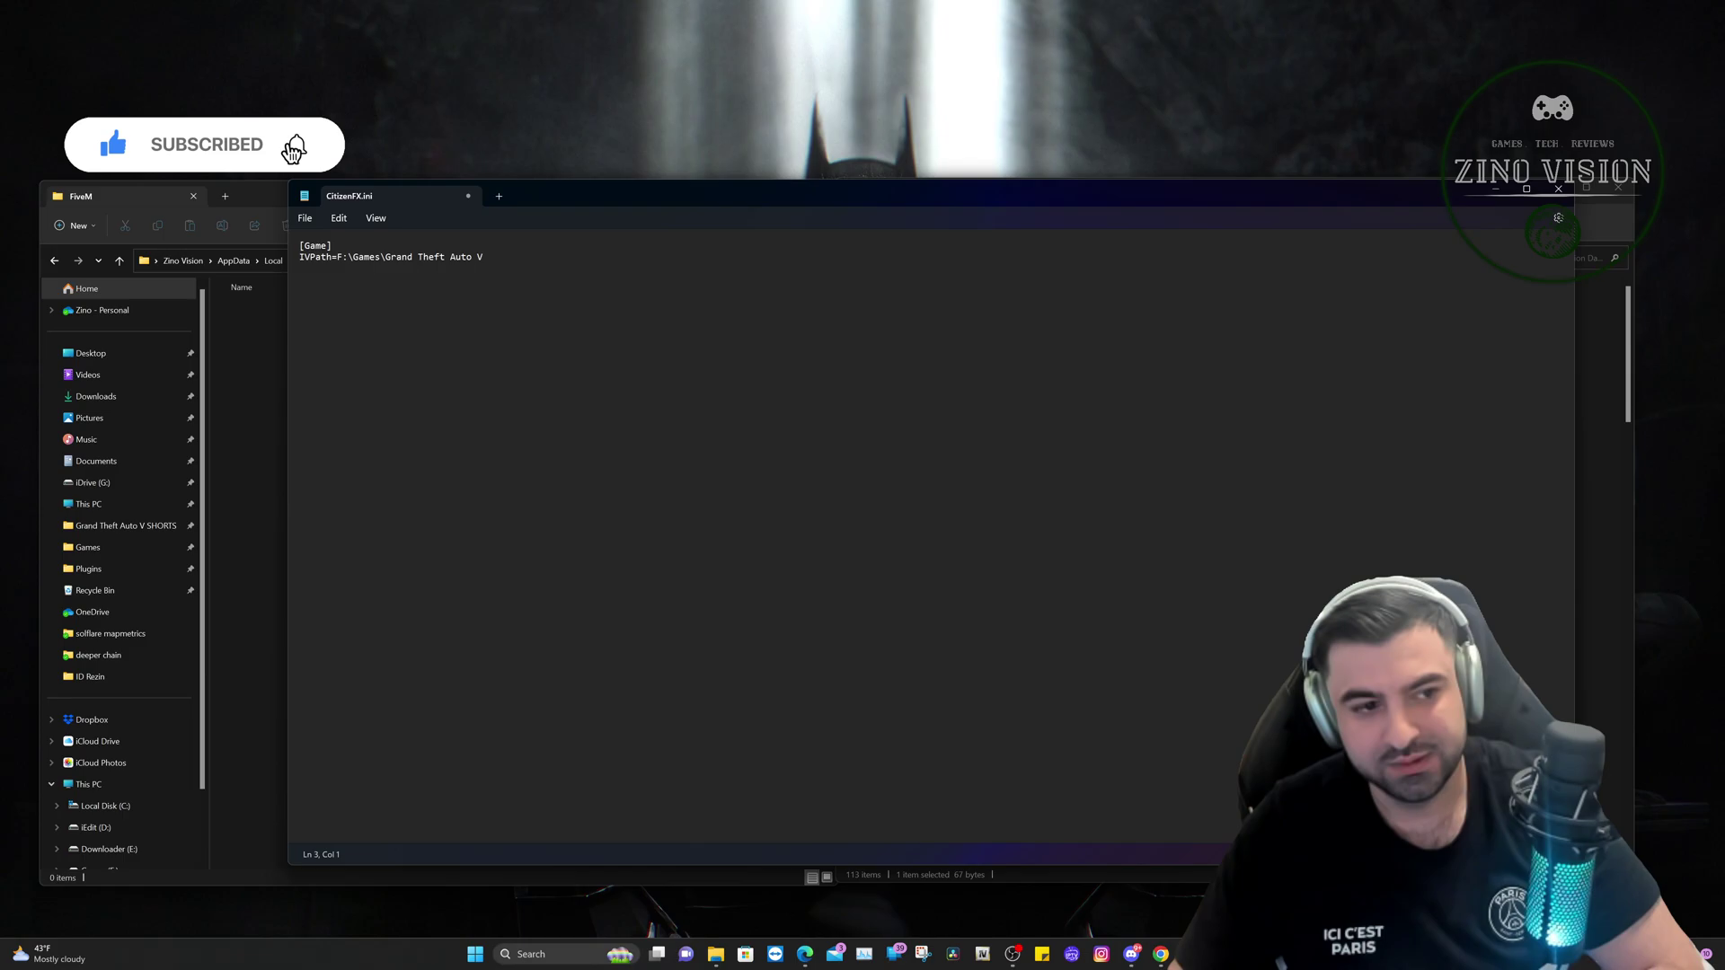
click(1559, 201)
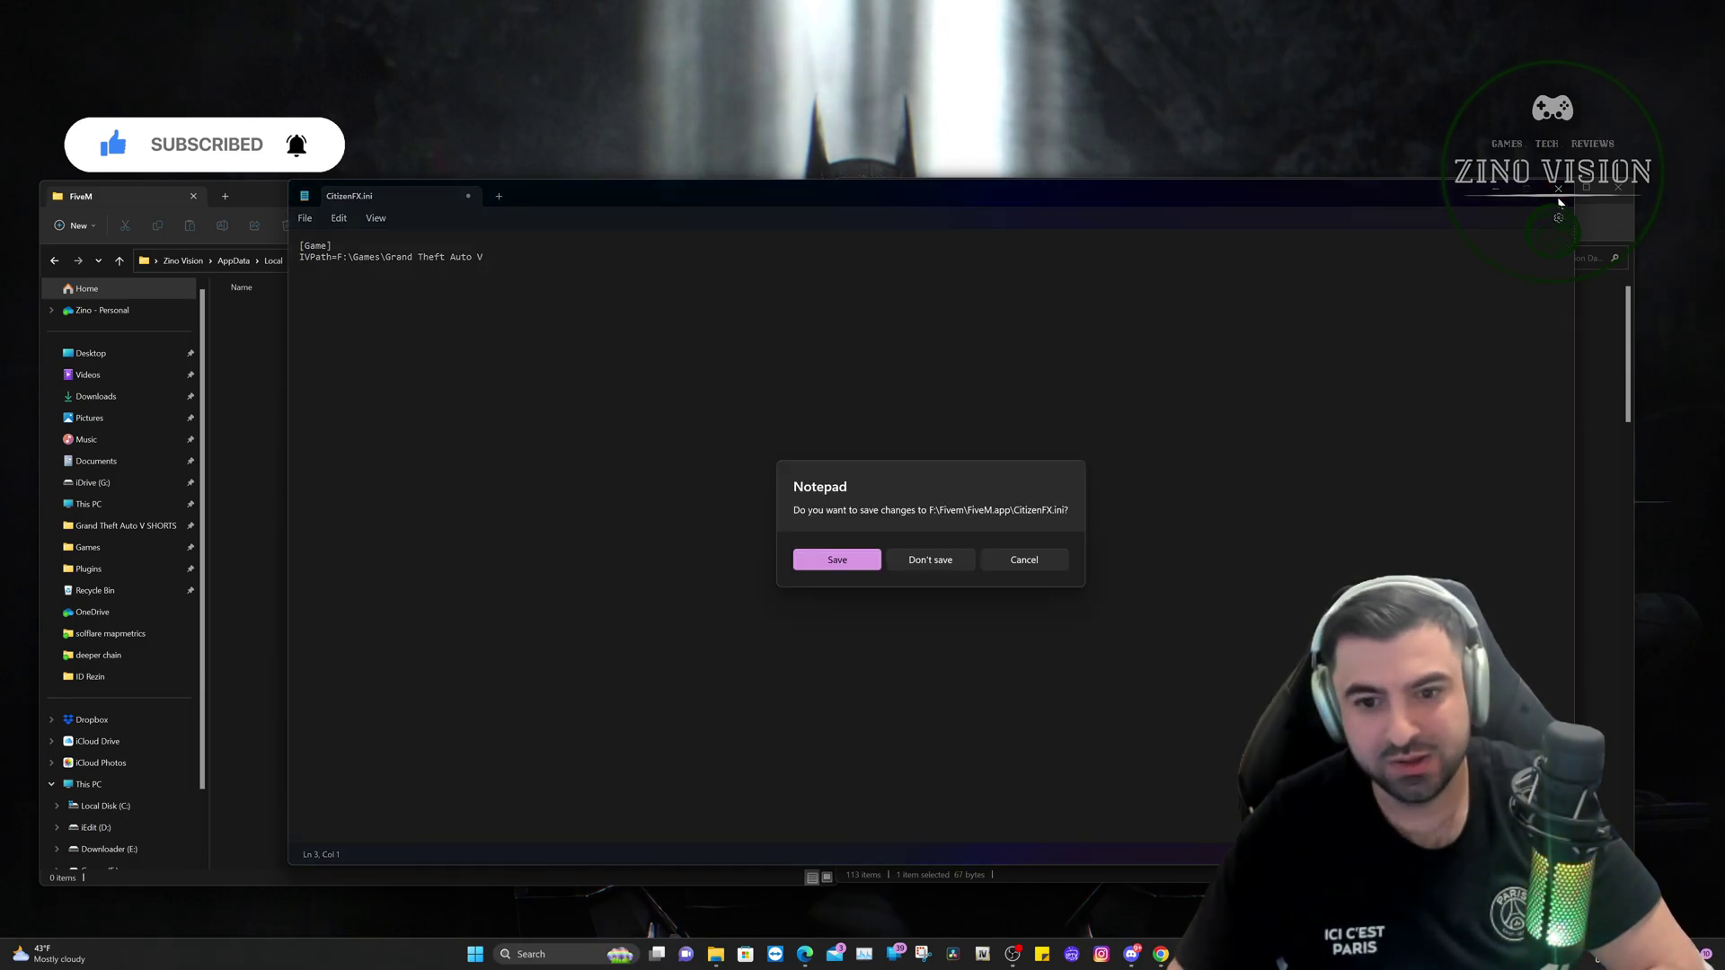
click(837, 560)
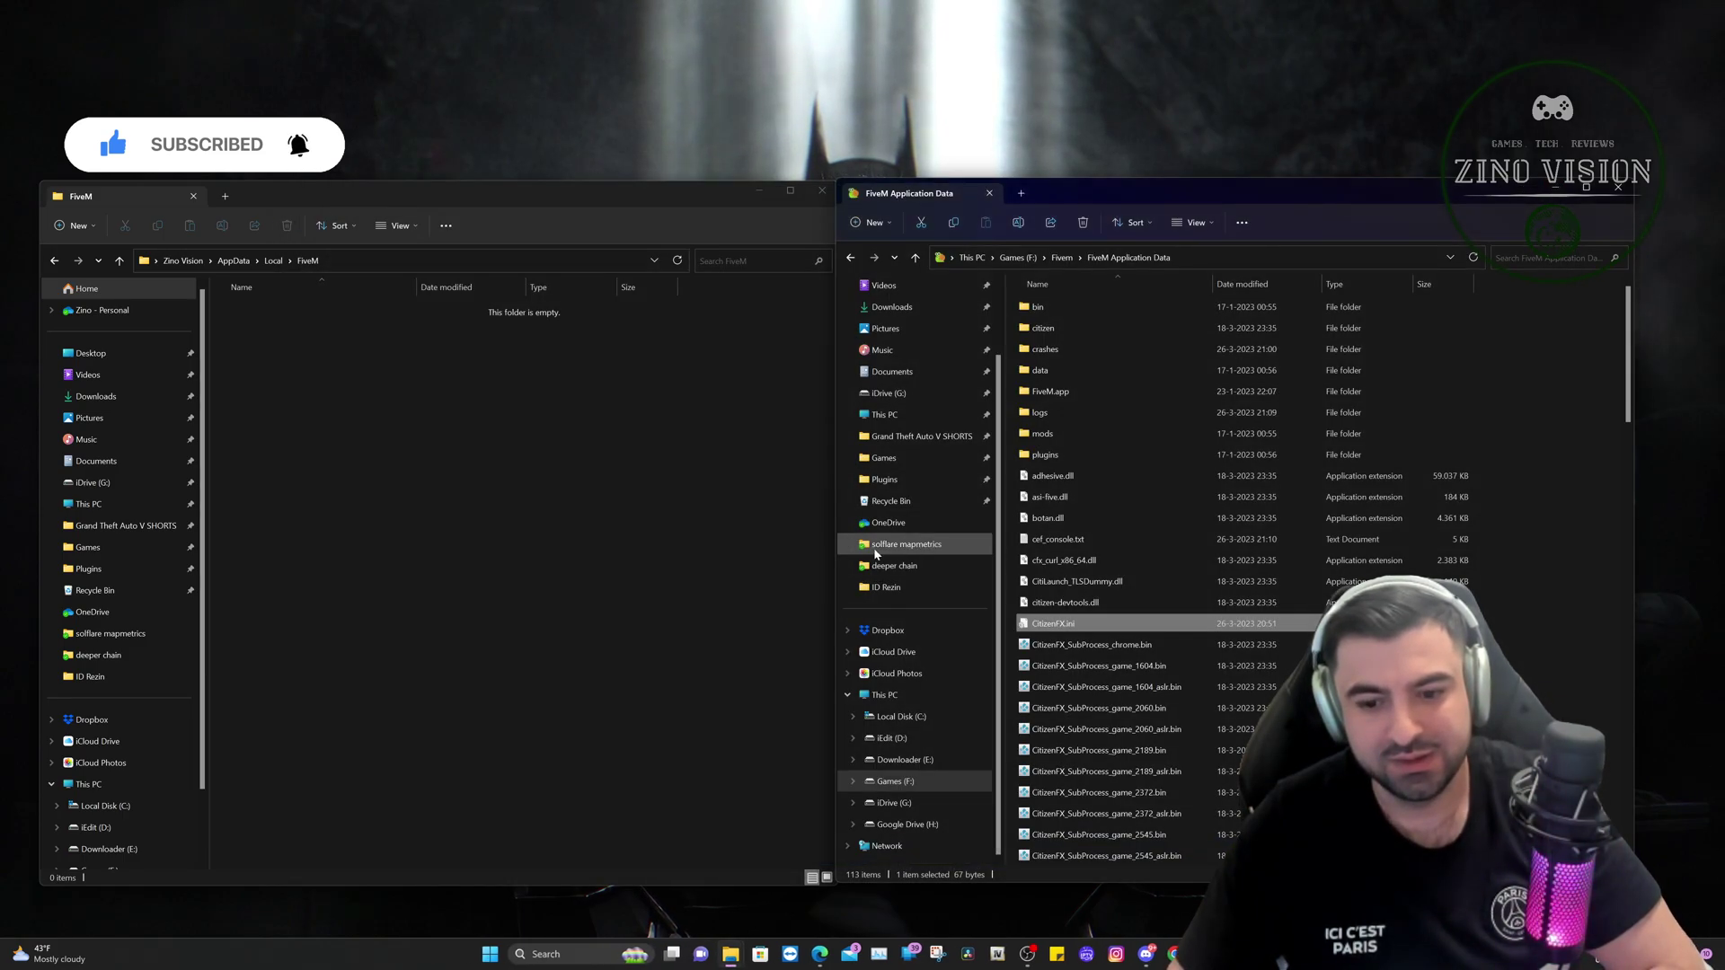